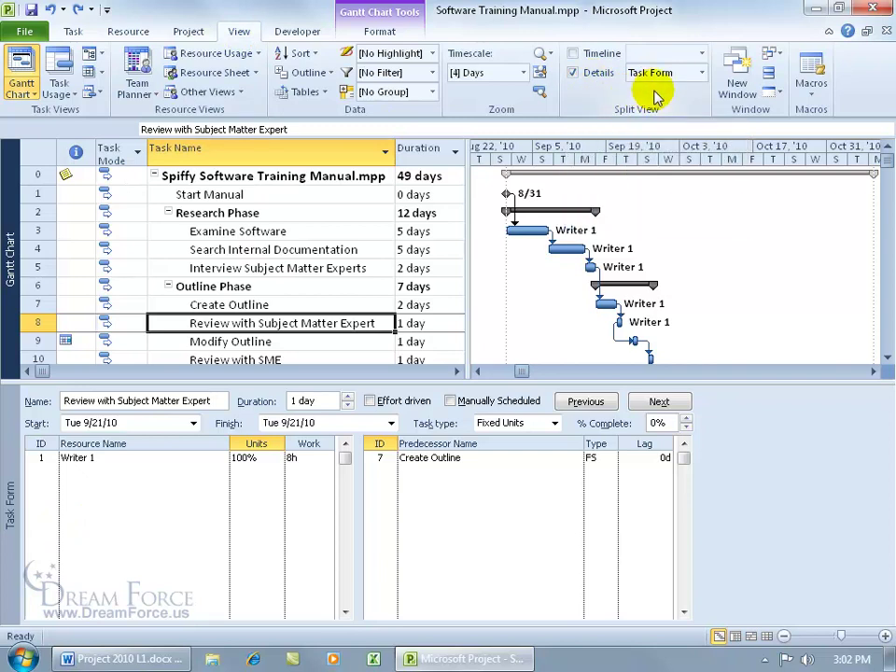
pyautogui.click(702, 73)
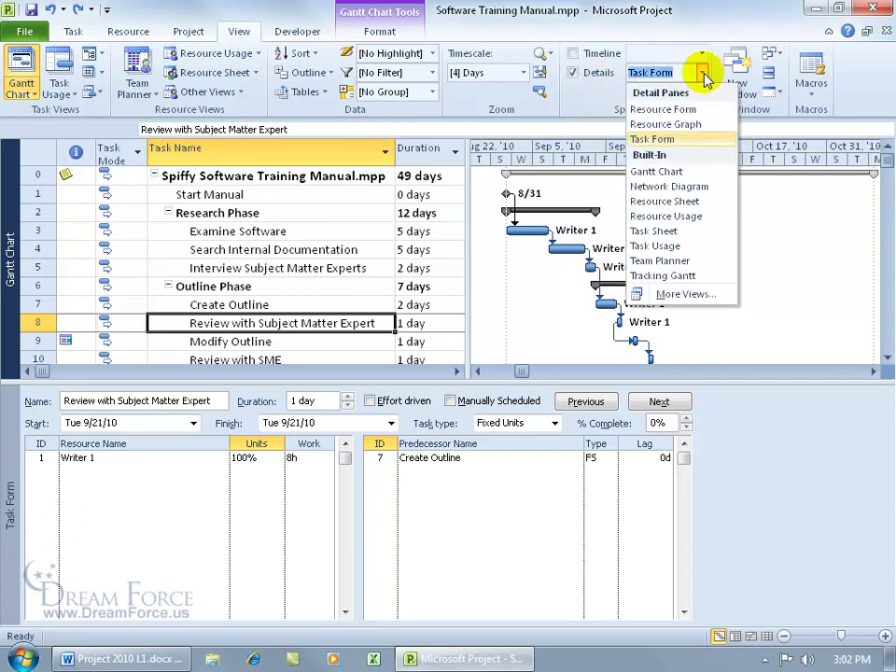
pyautogui.click(597, 88)
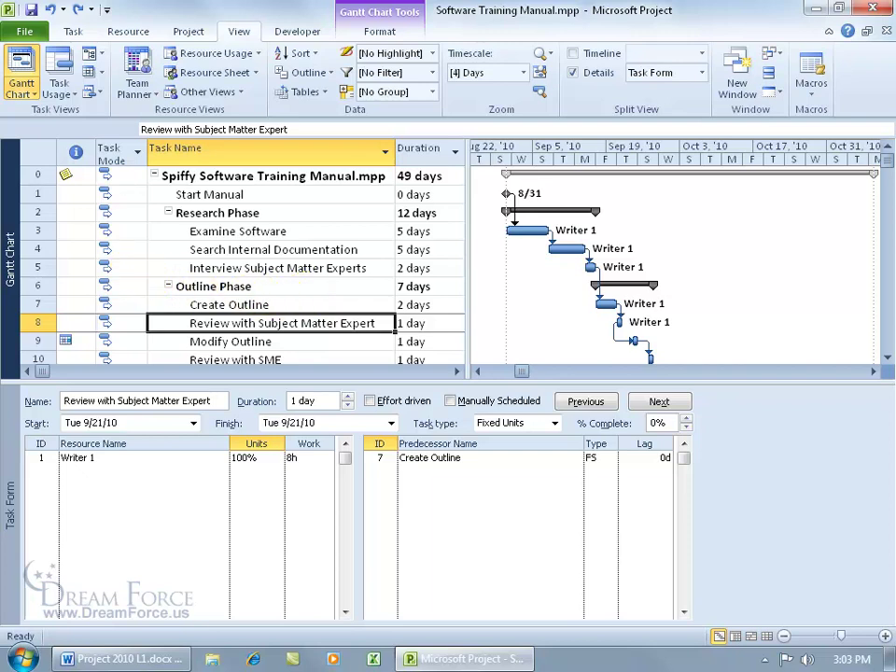
# Step: Set the task mode of "Interview Subject Matter Experts" to Auto Scheduled
pyautogui.click(126, 268)
pyautogui.click(140, 268)
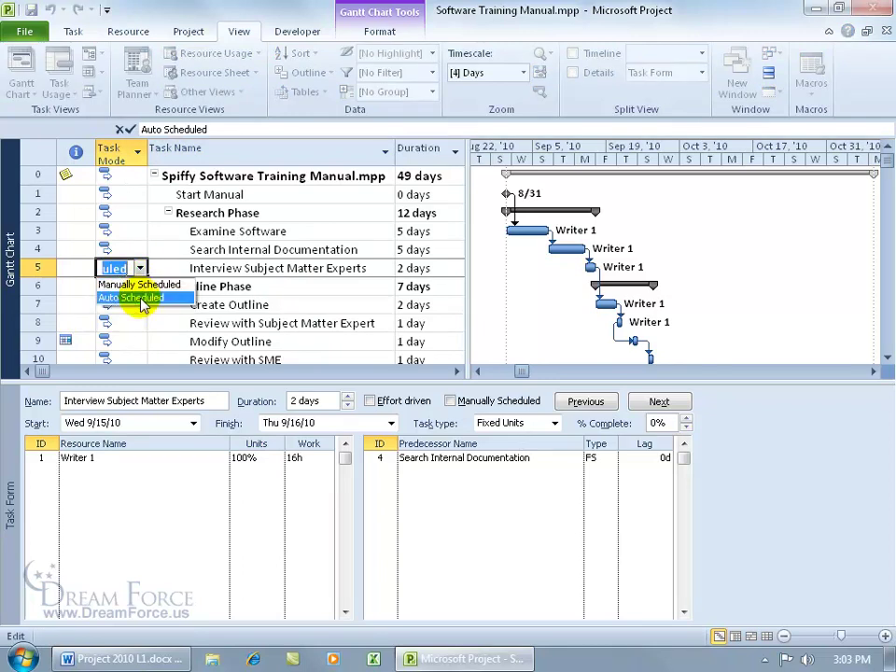
pyautogui.click(140, 298)
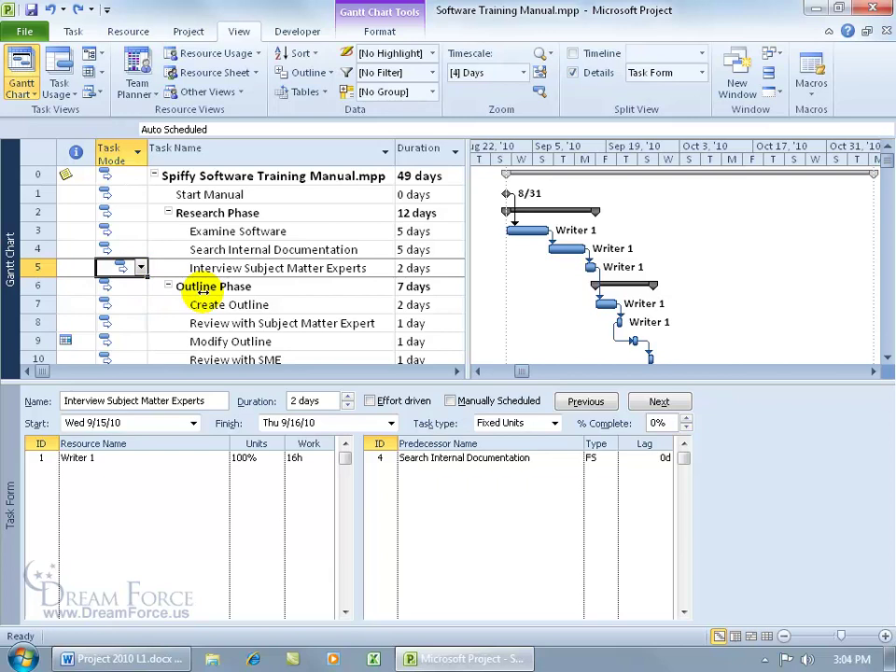
# Step: Set the task mode of "Review with Subject Matter Expert" (task 8) to Manually Scheduled
pyautogui.click(213, 323)
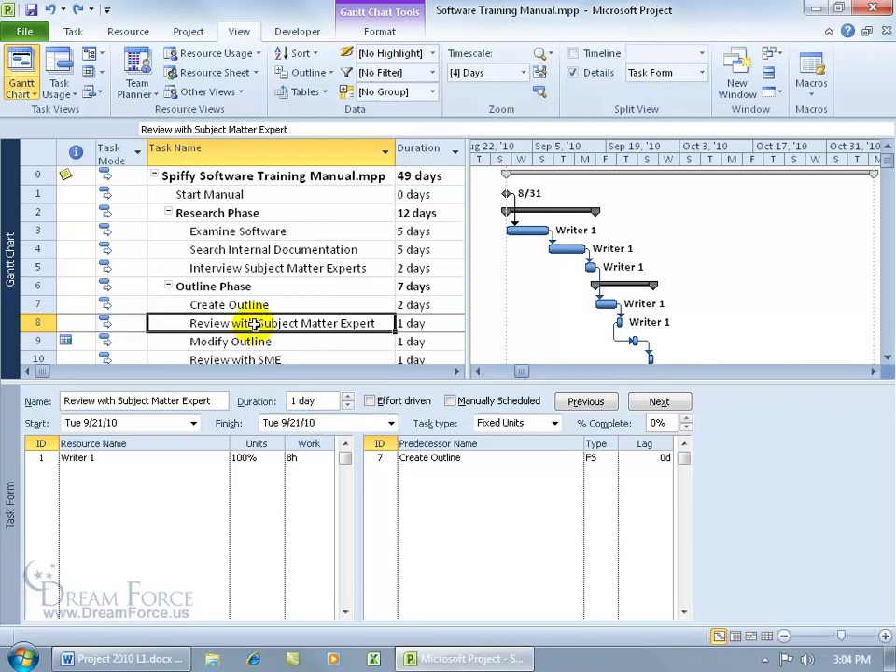
pyautogui.click(126, 322)
pyautogui.click(133, 322)
pyautogui.click(140, 323)
pyautogui.click(140, 340)
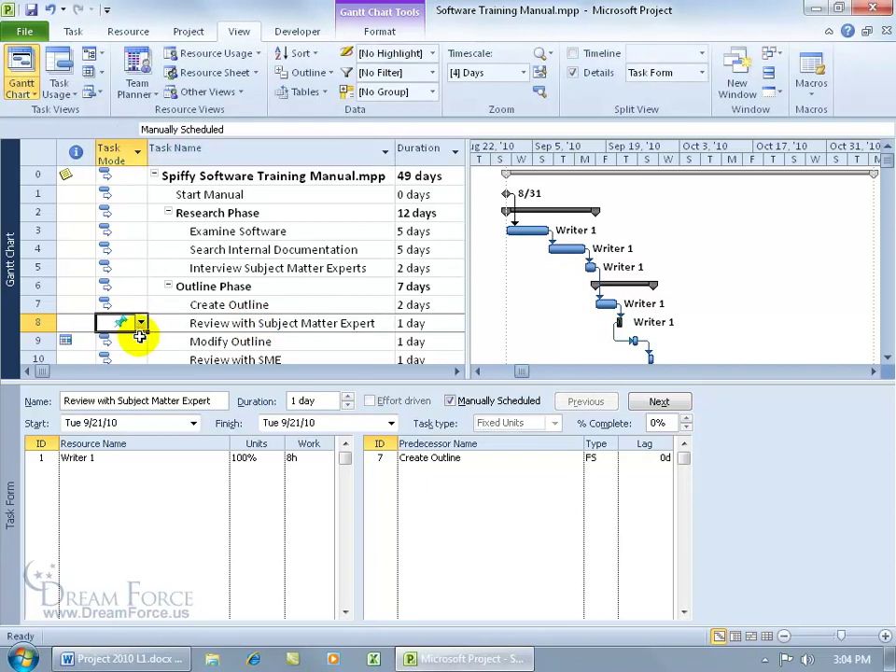
# Step: In the Task Form, turn manual scheduling off for task 8 and apply it, and turn it back on the same way
pyautogui.click(450, 401)
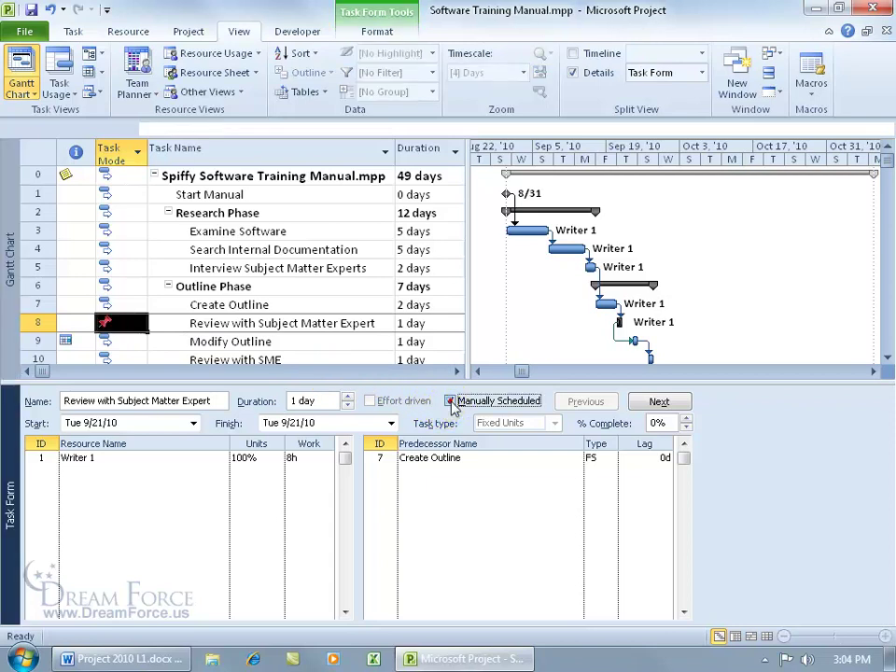
pyautogui.click(578, 401)
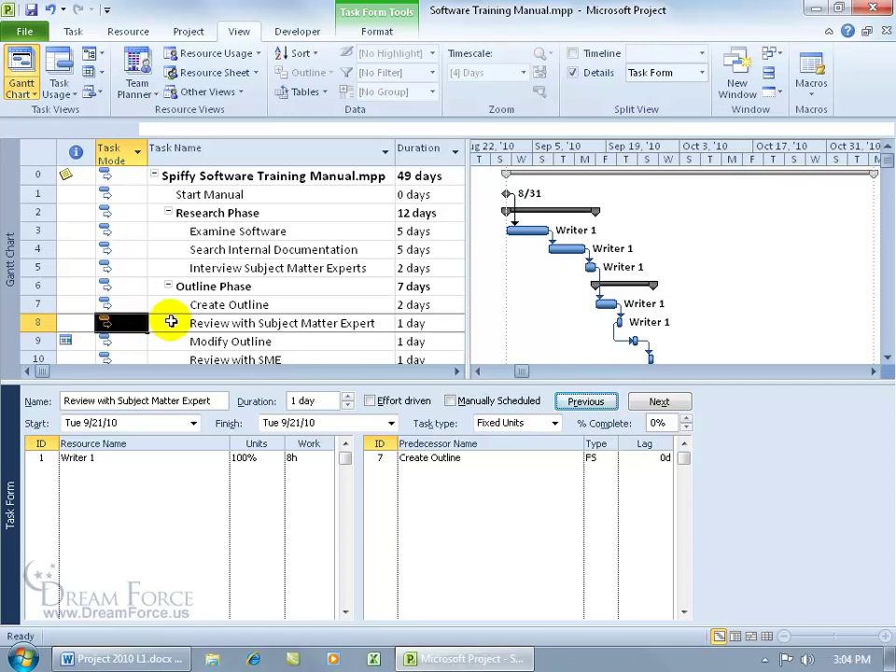
pyautogui.click(450, 401)
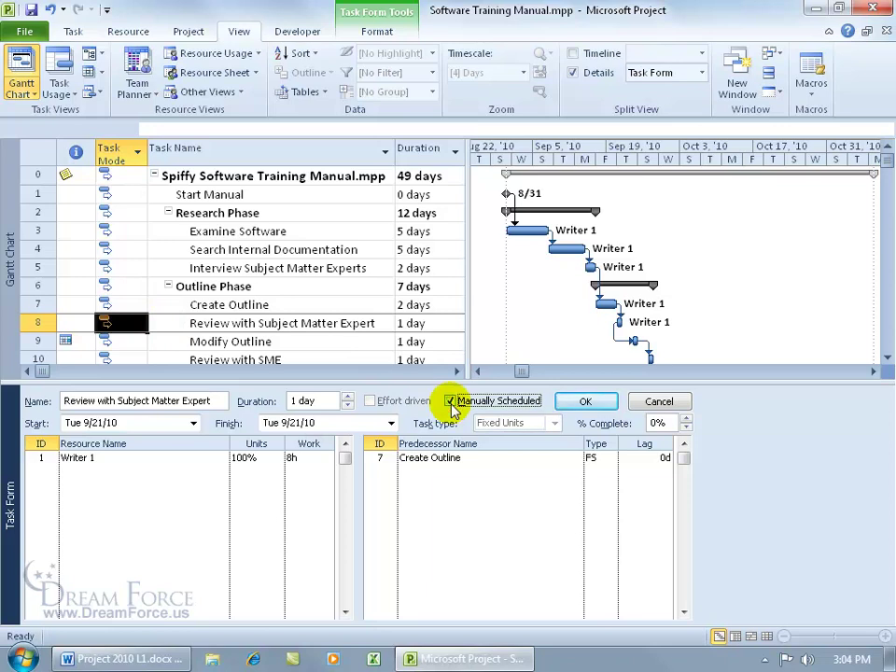
pyautogui.click(592, 401)
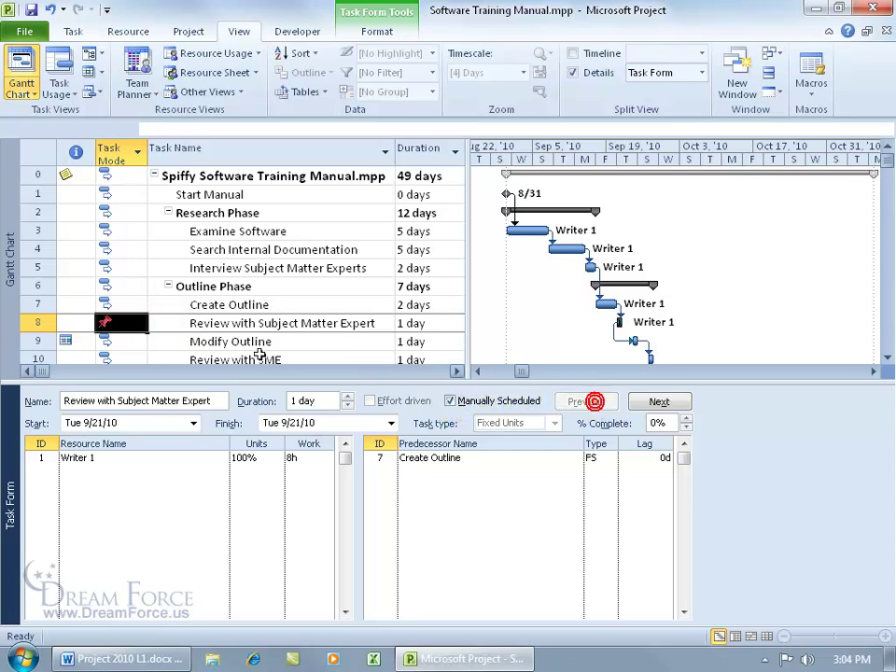
# Step: Set the duration of the manually scheduled task 8 to 2 days, apply it, and undo the change
pyautogui.click(350, 397)
pyautogui.click(585, 402)
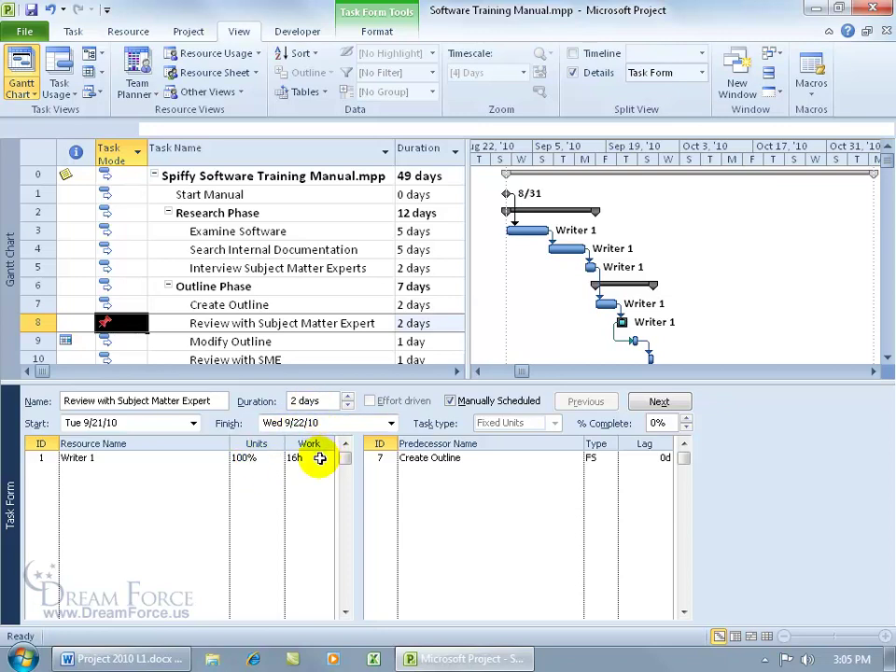
pyautogui.click(50, 9)
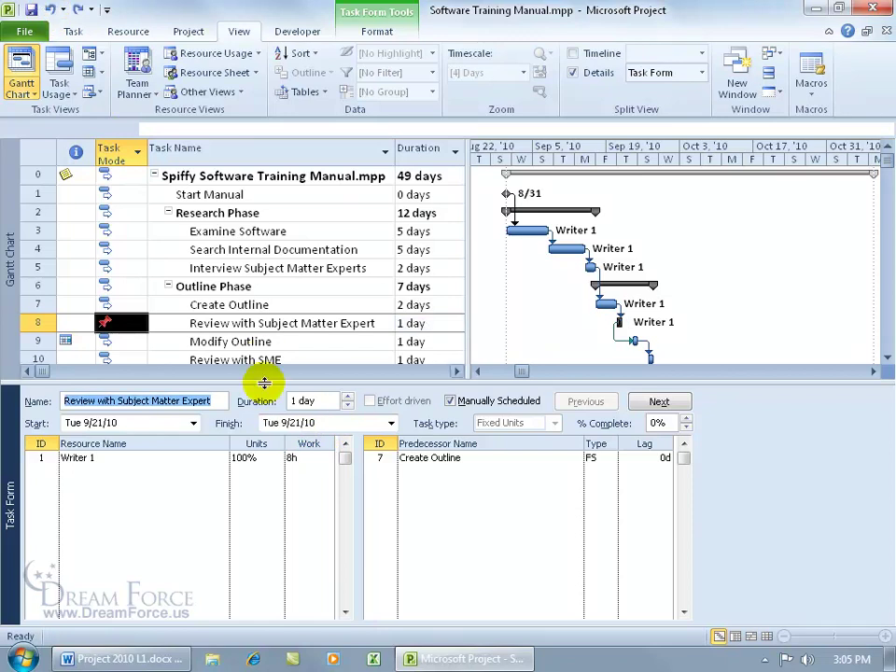
# Step: Set Writer 1's units on manually scheduled task 8 to 50%, apply it, and undo the change
pyautogui.click(268, 458)
pyautogui.click(278, 463)
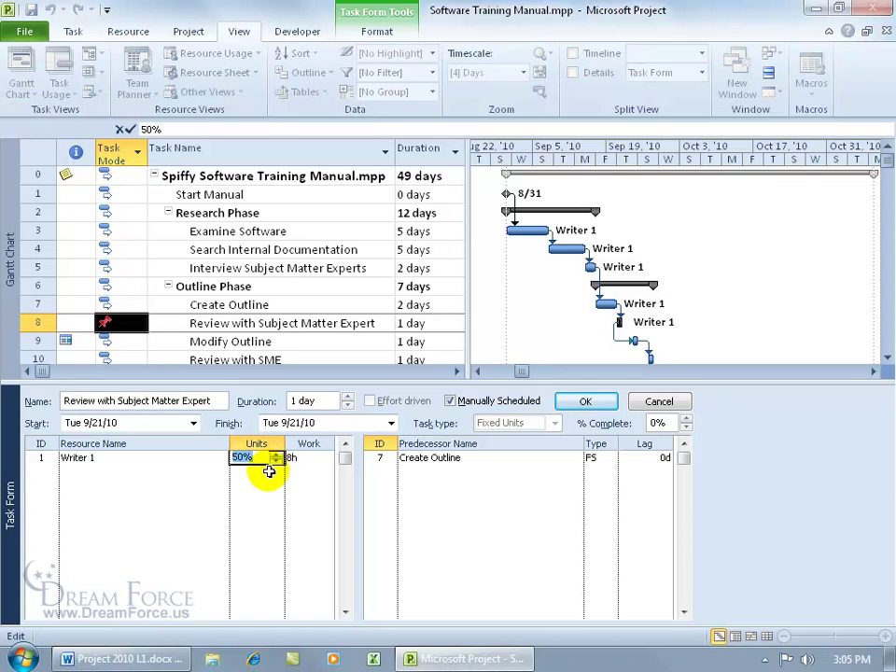
pyautogui.click(571, 404)
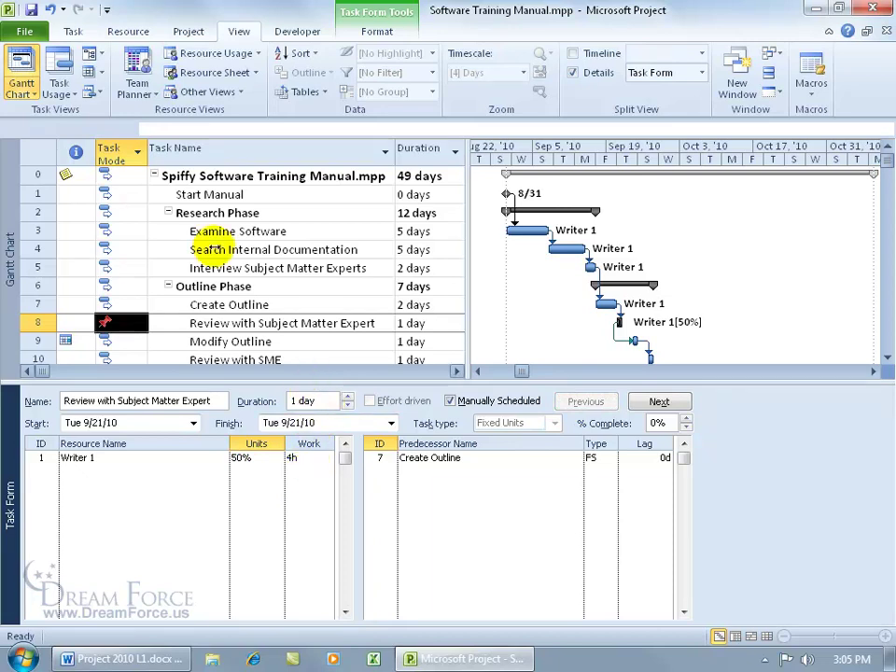
pyautogui.click(50, 9)
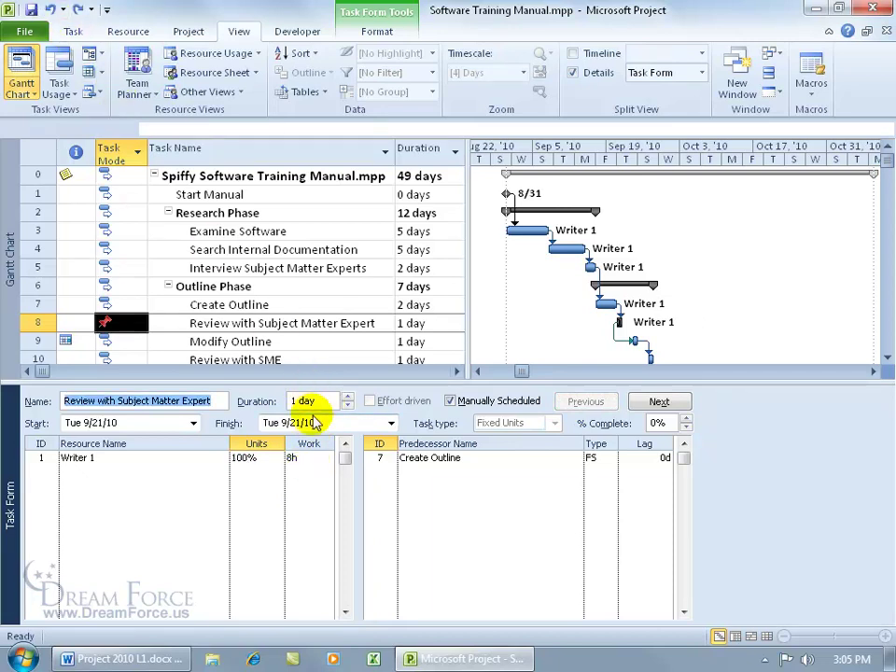
# Step: Raise Writer 1's work on manually scheduled task 8 to 48h, apply it, and undo the change
pyautogui.click(324, 457)
pyautogui.click(326, 455)
pyautogui.click(327, 454)
pyautogui.click(327, 455)
pyautogui.click(327, 454)
pyautogui.click(327, 454)
pyautogui.click(326, 455)
pyautogui.click(327, 454)
pyautogui.click(327, 454)
pyautogui.click(327, 455)
pyautogui.click(327, 455)
pyautogui.click(327, 454)
pyautogui.doubleClick(327, 454)
pyautogui.doubleClick(327, 455)
pyautogui.click(327, 455)
pyautogui.click(326, 455)
pyautogui.doubleClick(327, 454)
pyautogui.doubleClick(327, 454)
pyautogui.doubleClick(327, 455)
pyautogui.doubleClick(326, 455)
pyautogui.doubleClick(327, 455)
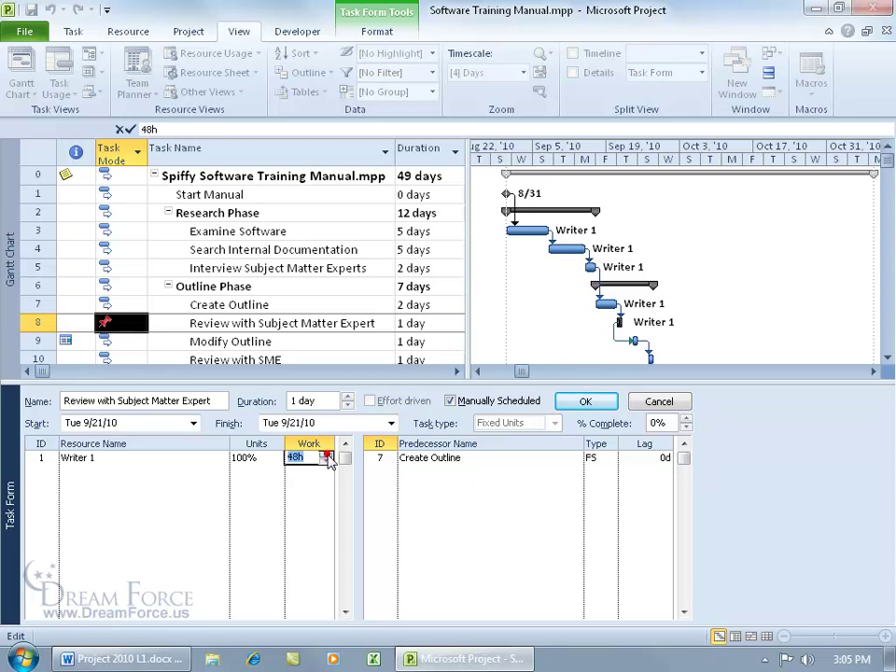
pyautogui.click(586, 403)
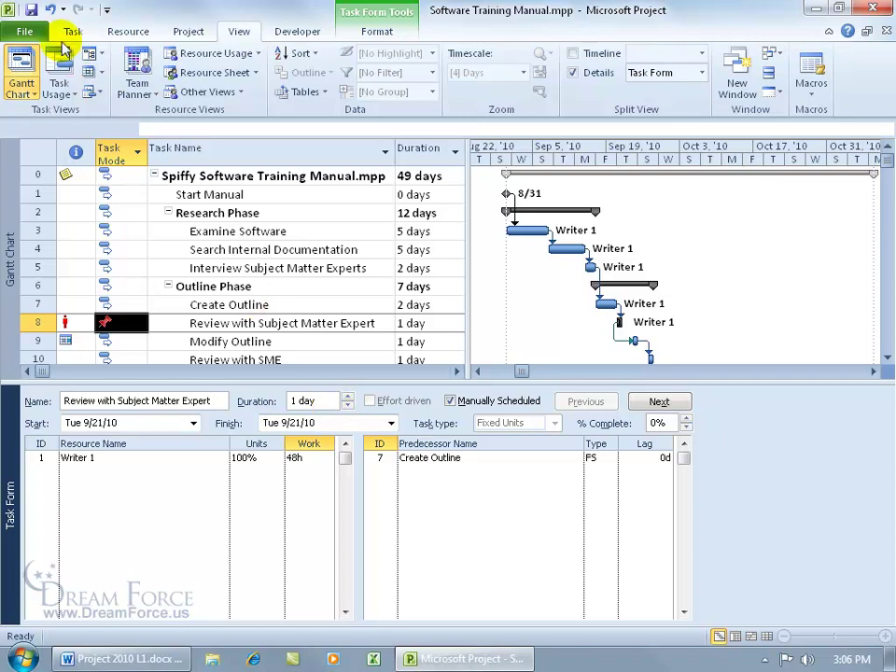
pyautogui.click(51, 10)
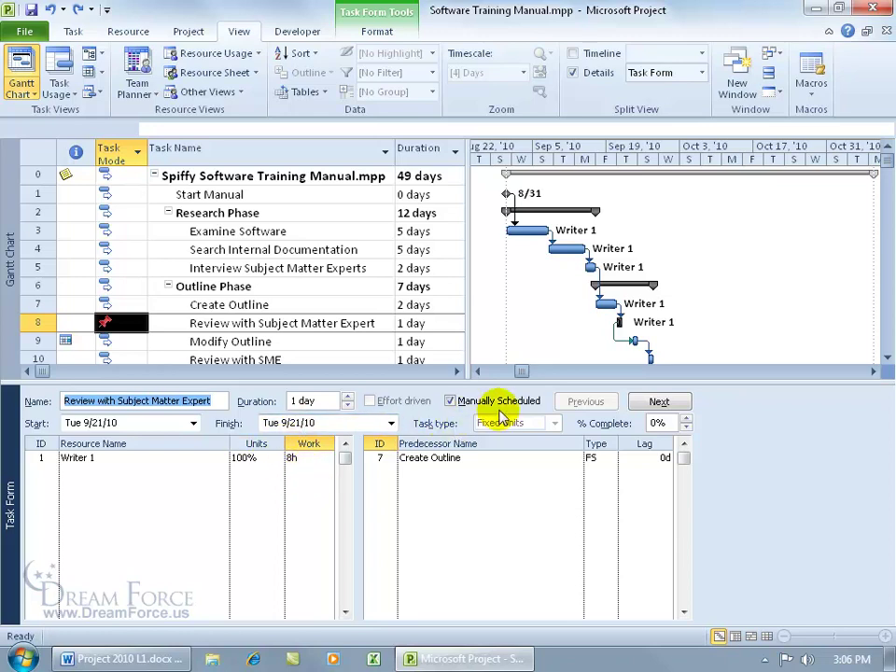
# Step: Turn off Manually Scheduled for "Review with Subject Matter Expert" in the Task Form and apply the change
pyautogui.click(450, 404)
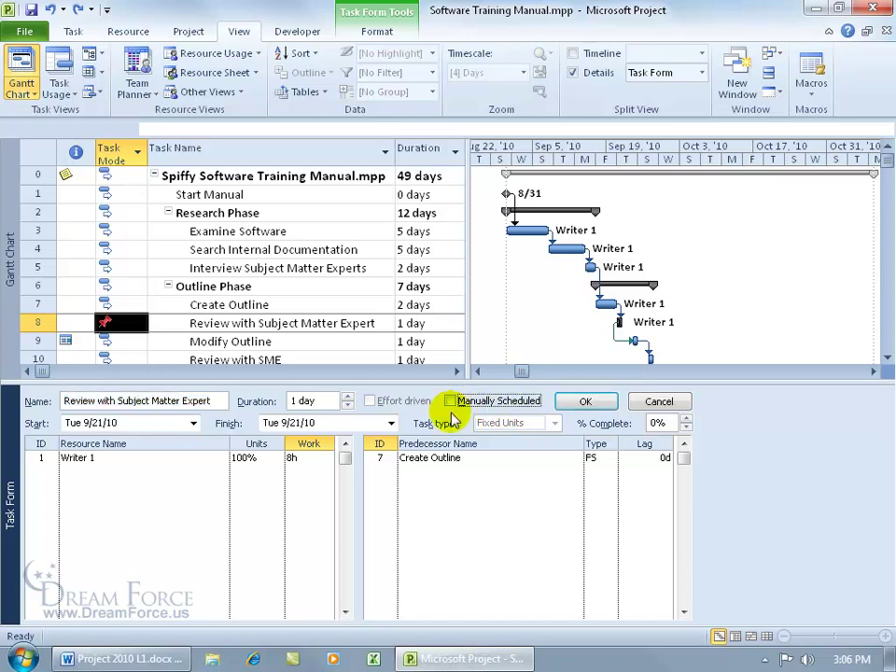
pyautogui.click(584, 402)
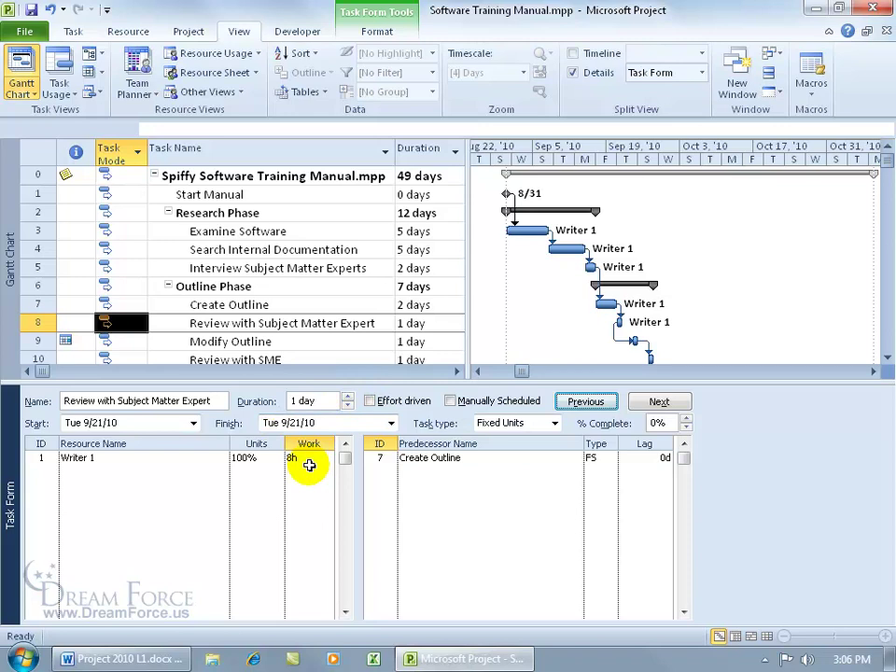
pyautogui.click(450, 401)
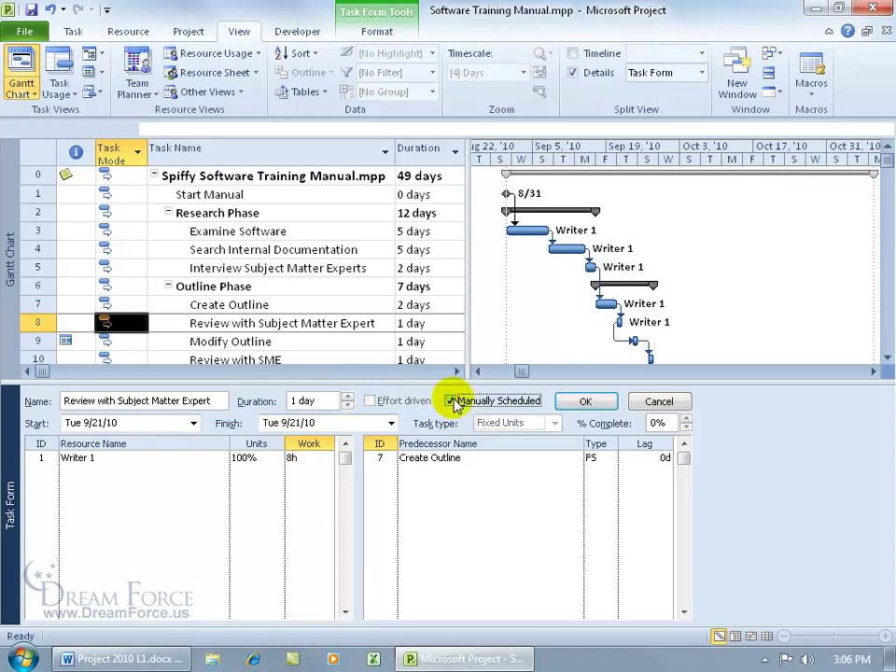
pyautogui.click(450, 400)
pyautogui.click(586, 401)
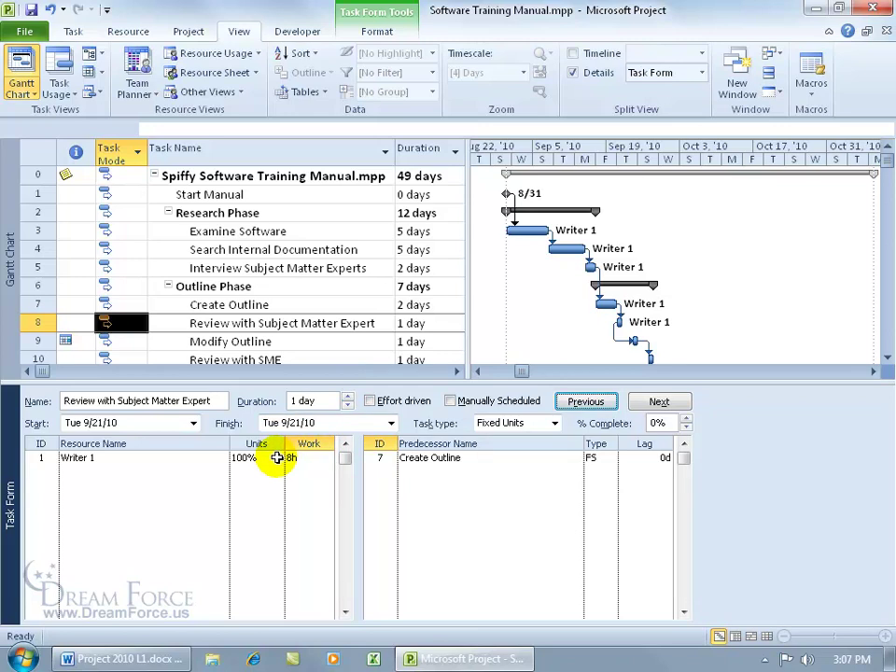
# Step: Switch the task type of task 8 to Fixed Duration and back to Fixed Units
pyautogui.click(554, 423)
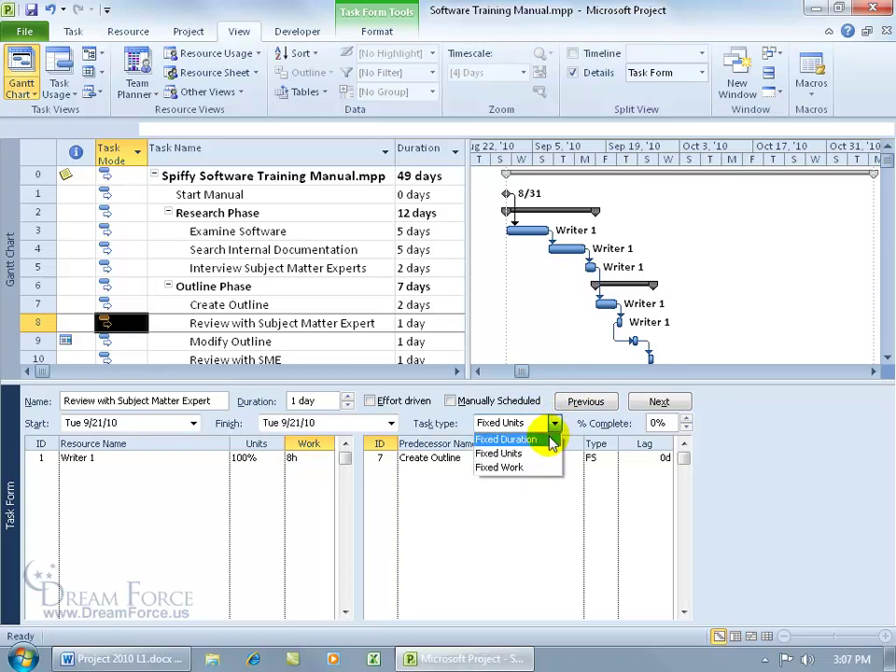
pyautogui.click(551, 441)
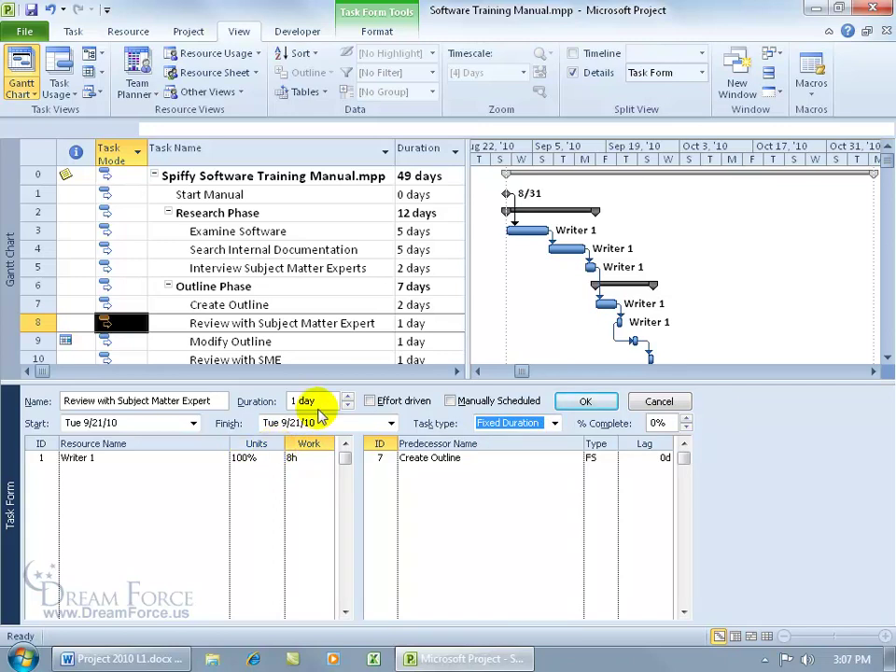
pyautogui.click(553, 425)
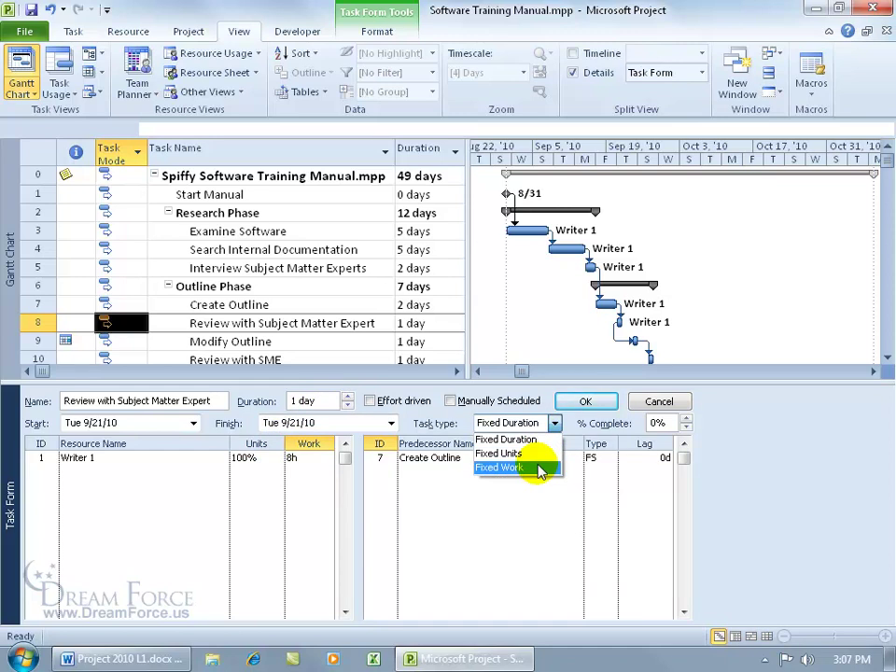
pyautogui.click(539, 455)
pyautogui.click(457, 422)
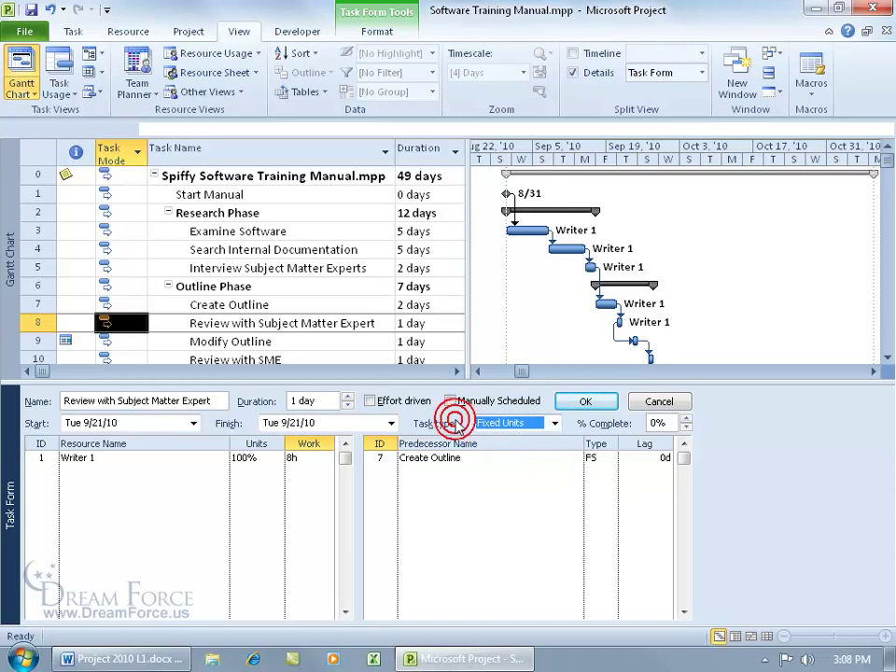
# Step: With the Fixed Units task type, set the auto-scheduled task 8's duration to 2 days, apply it, and undo the change
pyautogui.click(346, 397)
pyautogui.click(579, 399)
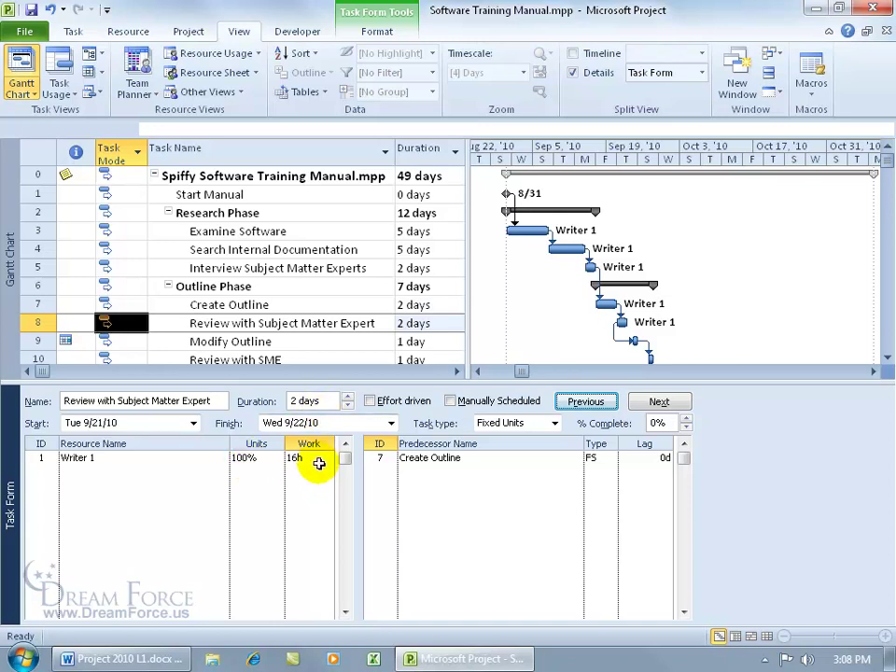
pyautogui.click(49, 9)
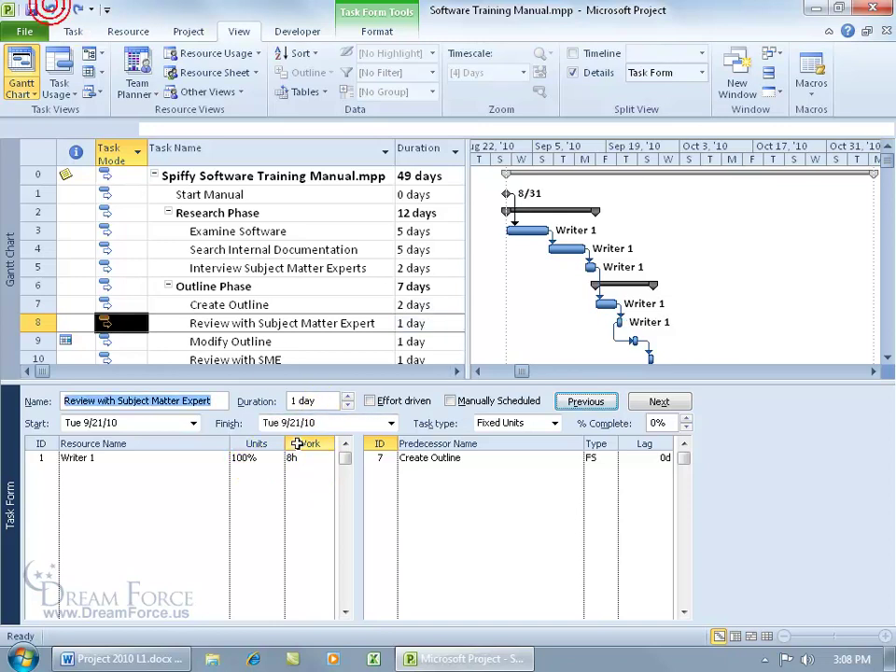
# Step: With the Fixed Units task type, lower Writer 1's work on task 8 to 4h, apply it, and undo the change
pyautogui.click(307, 459)
pyautogui.click(306, 458)
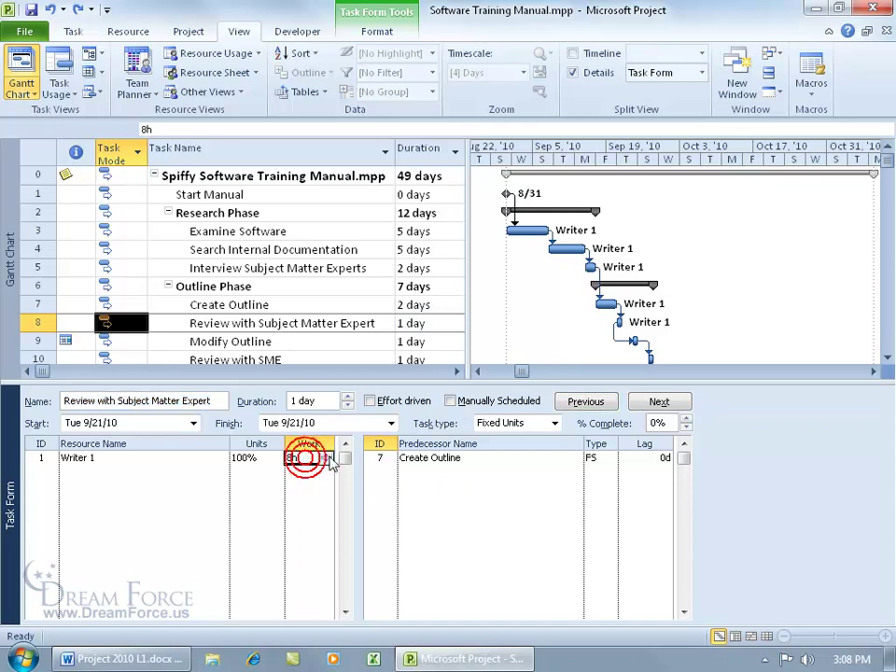
pyautogui.click(326, 456)
pyautogui.click(327, 462)
pyautogui.click(326, 461)
pyautogui.click(327, 462)
pyautogui.click(327, 462)
pyautogui.click(327, 461)
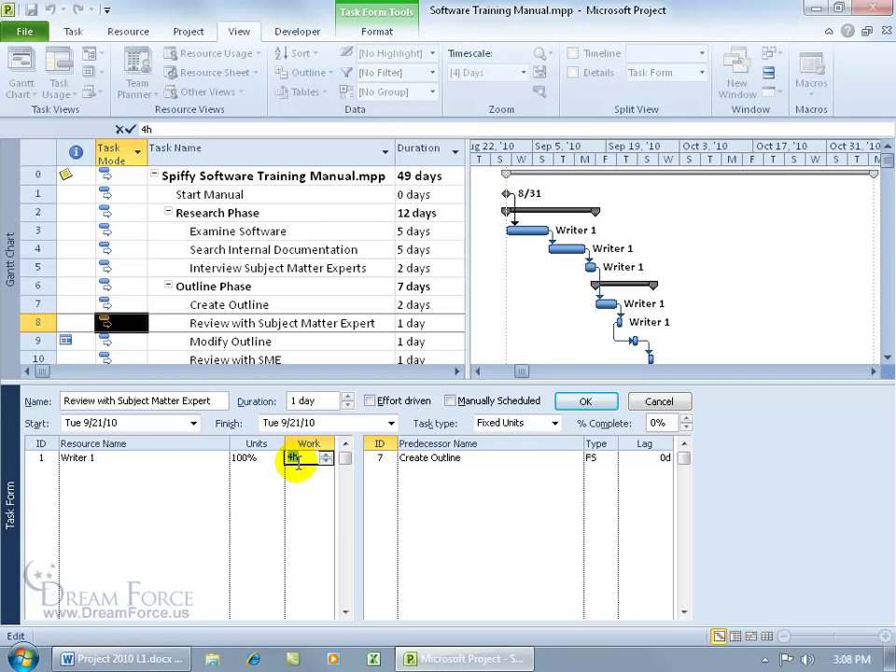
pyautogui.click(588, 402)
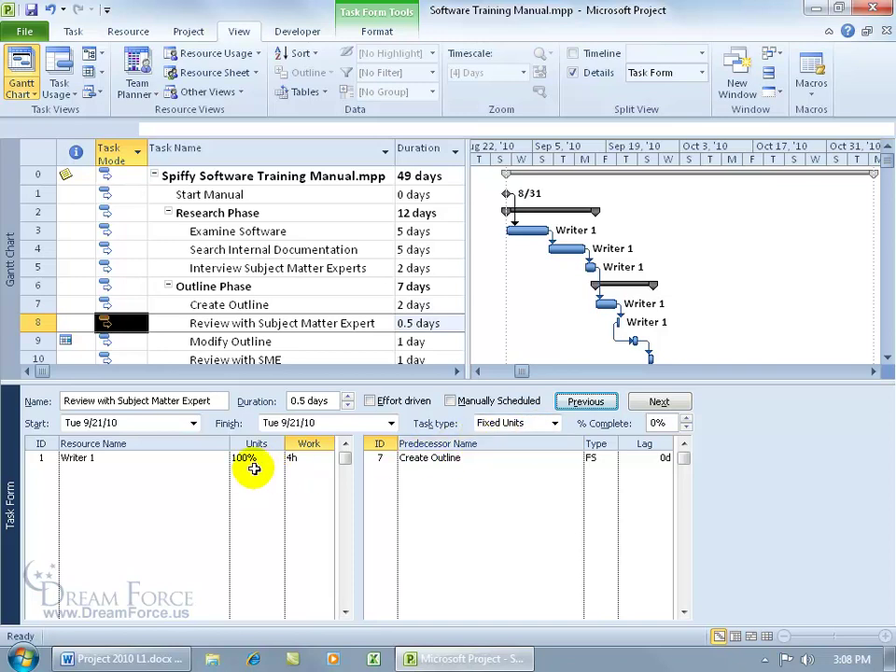
pyautogui.click(295, 467)
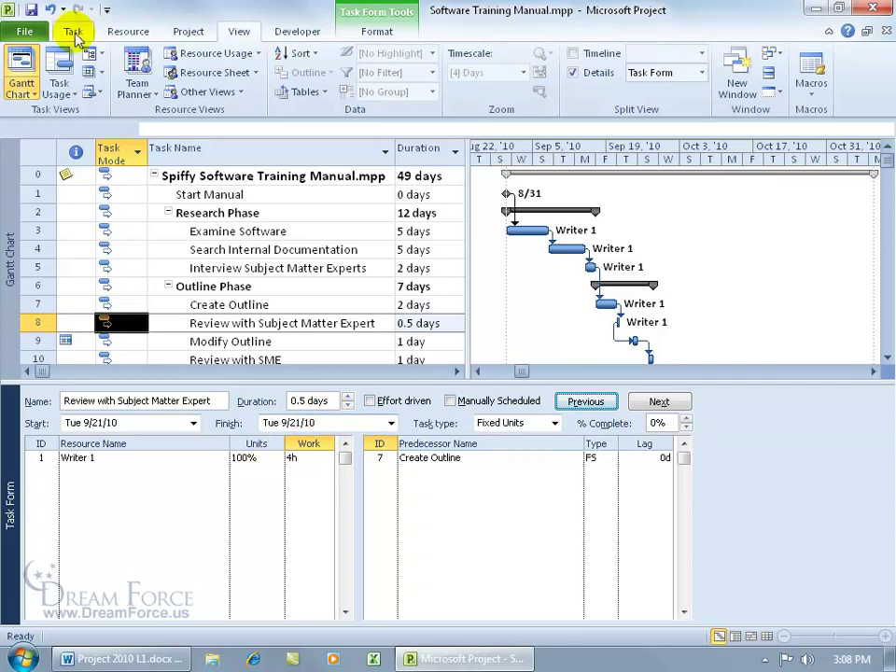
pyautogui.click(51, 9)
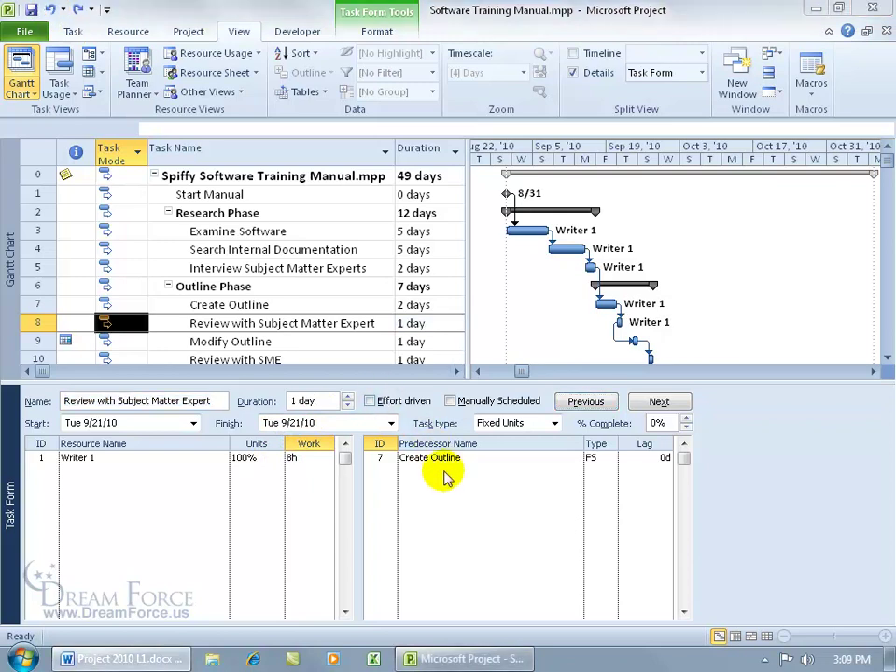
# Step: Switch task 8 to the Fixed Duration task type, raise Writer 1's work to 16h, and apply the change
pyautogui.click(555, 423)
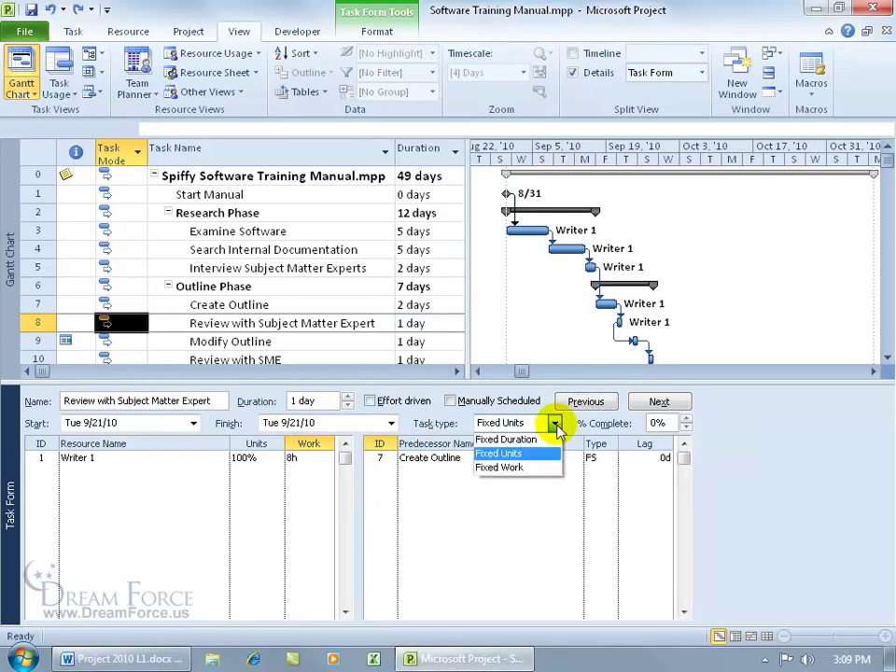
pyautogui.click(542, 439)
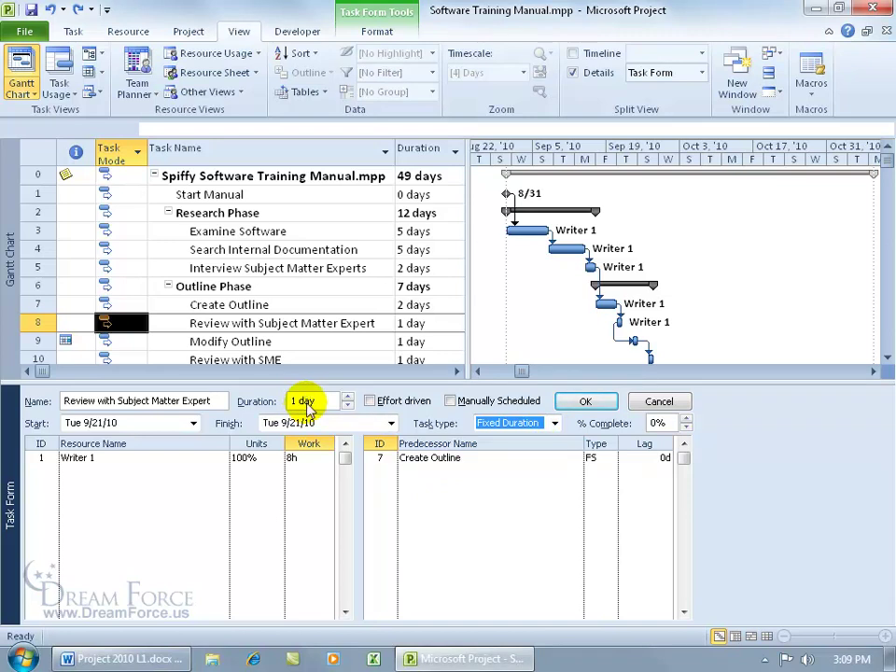
pyautogui.click(323, 458)
pyautogui.click(326, 455)
pyautogui.click(326, 456)
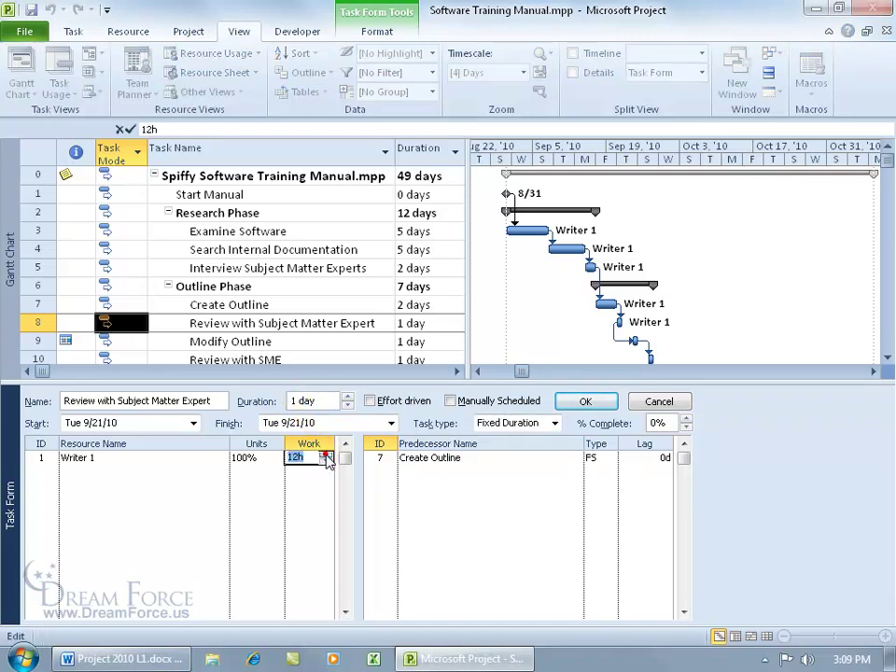
pyautogui.click(326, 455)
pyautogui.click(325, 454)
pyautogui.click(326, 454)
pyautogui.click(326, 461)
pyautogui.click(583, 402)
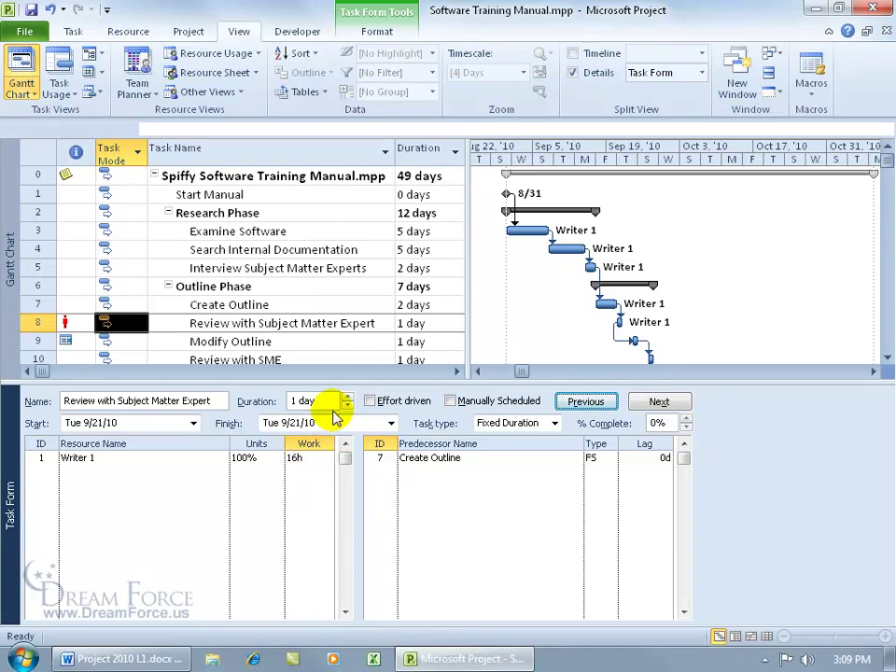
# Step: Set Writer 1's work on task 8 to 32h, apply it, and undo the work and task type changes
pyautogui.click(321, 459)
pyautogui.click(324, 461)
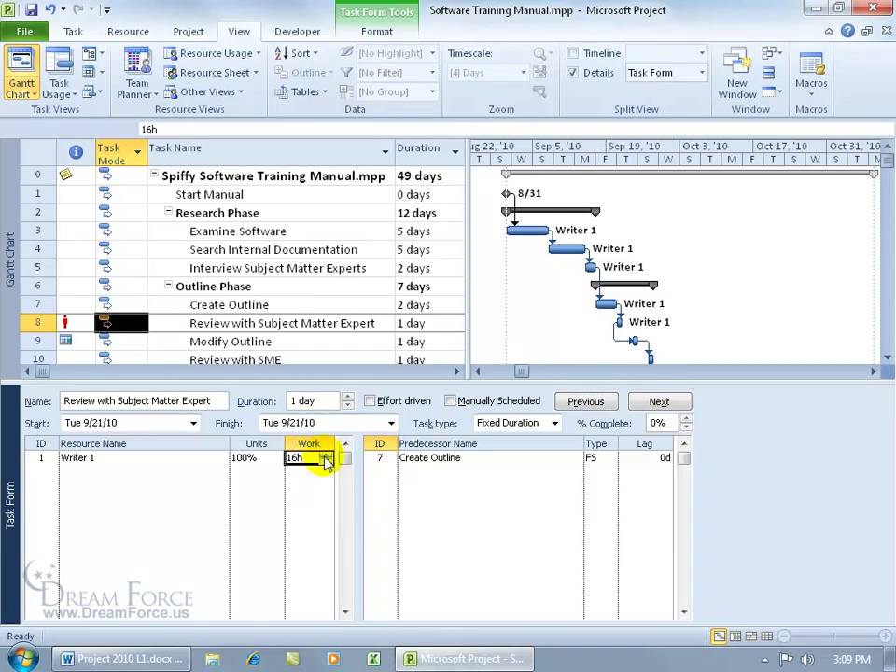
pyautogui.write('32')
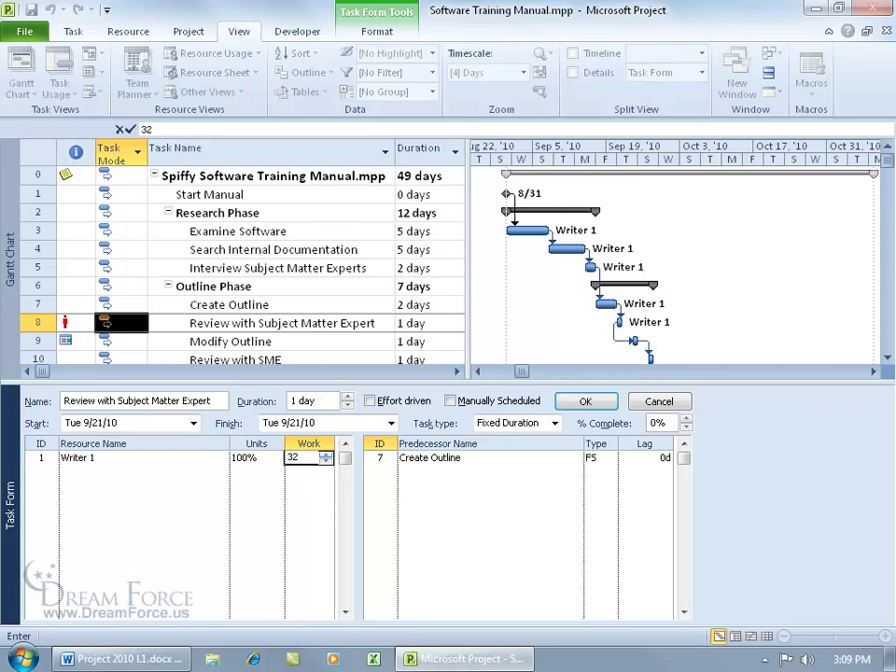
pyautogui.click(585, 402)
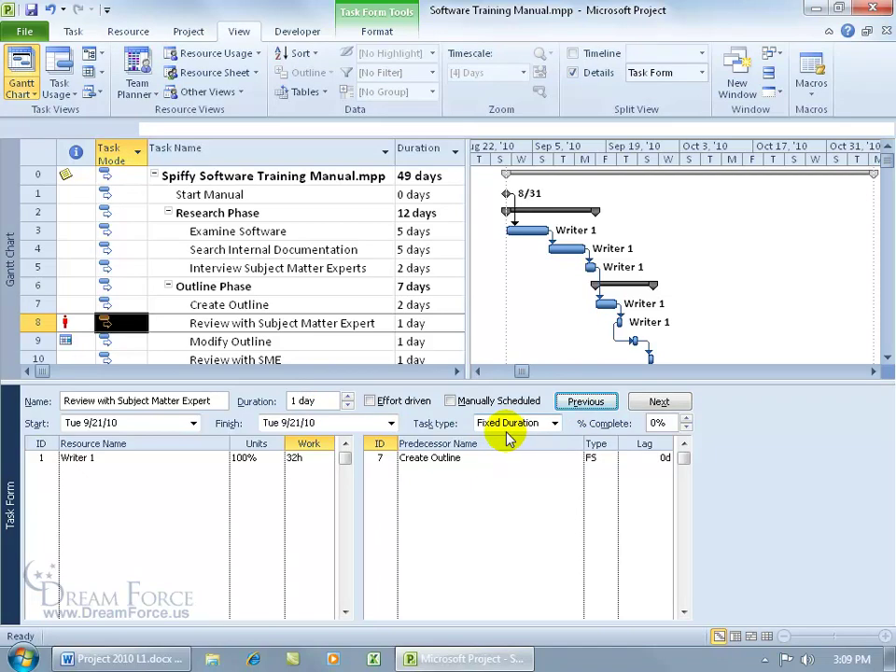
pyautogui.click(54, 8)
pyautogui.click(53, 8)
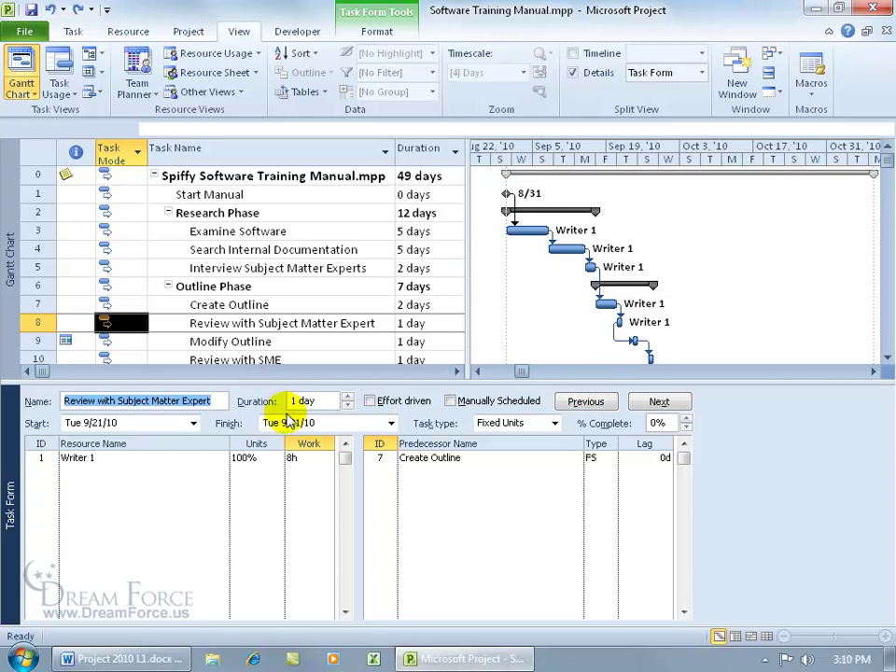
# Step: Switch task 8 to the Fixed Work task type, set its duration to 2 days, and apply the change
pyautogui.click(555, 423)
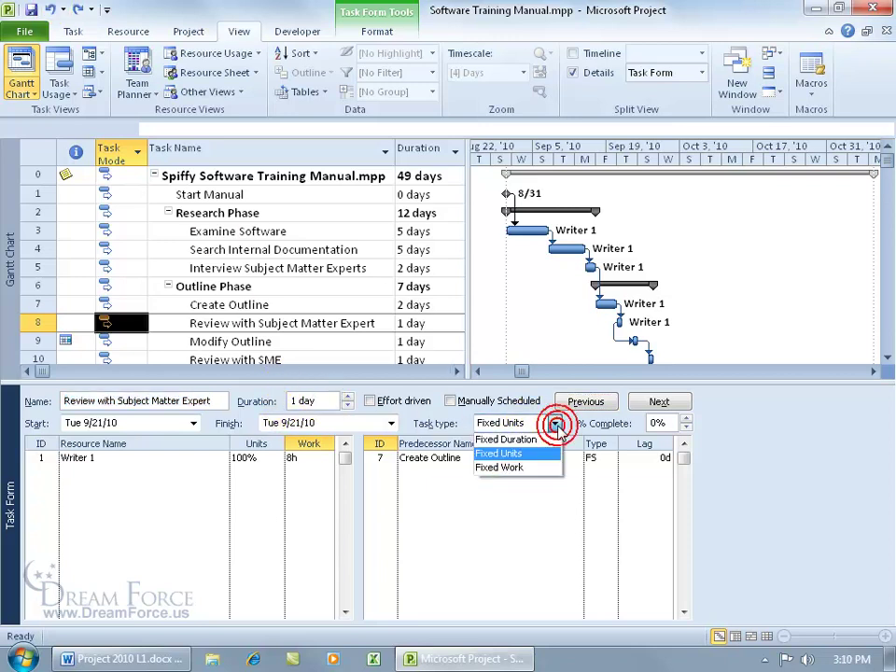
pyautogui.click(539, 469)
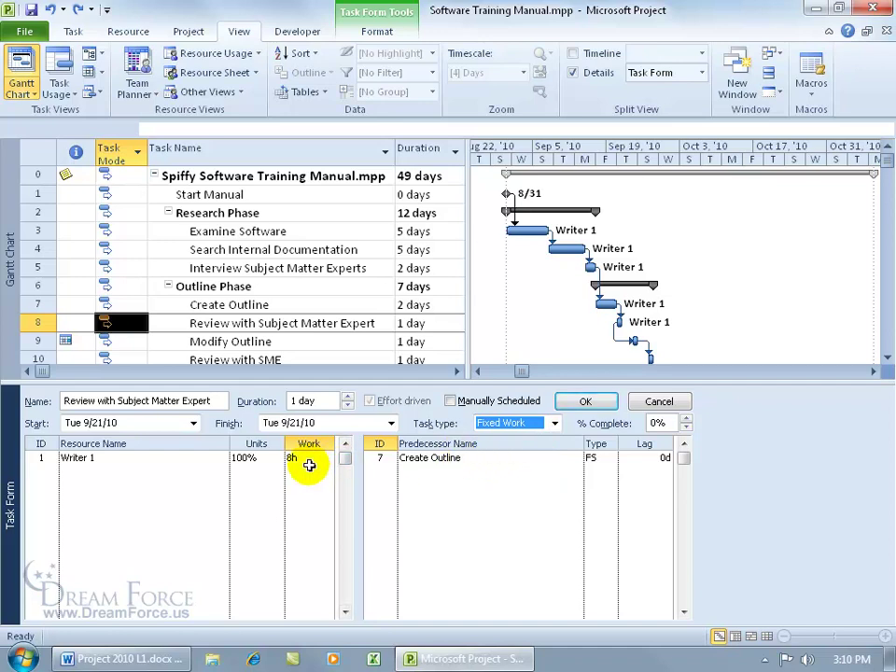
pyautogui.click(347, 396)
pyautogui.click(578, 402)
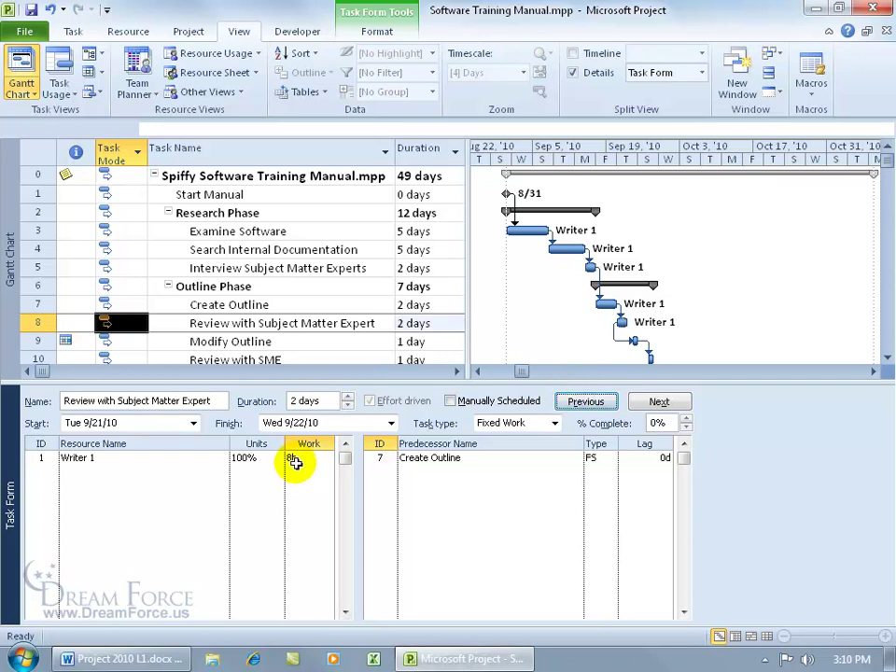
# Step: Set task 8's duration to 1 day and Writer 1's units to 50%, apply, and undo all the Fixed Work changes
pyautogui.click(347, 406)
pyautogui.click(271, 459)
pyautogui.click(275, 461)
pyautogui.click(586, 403)
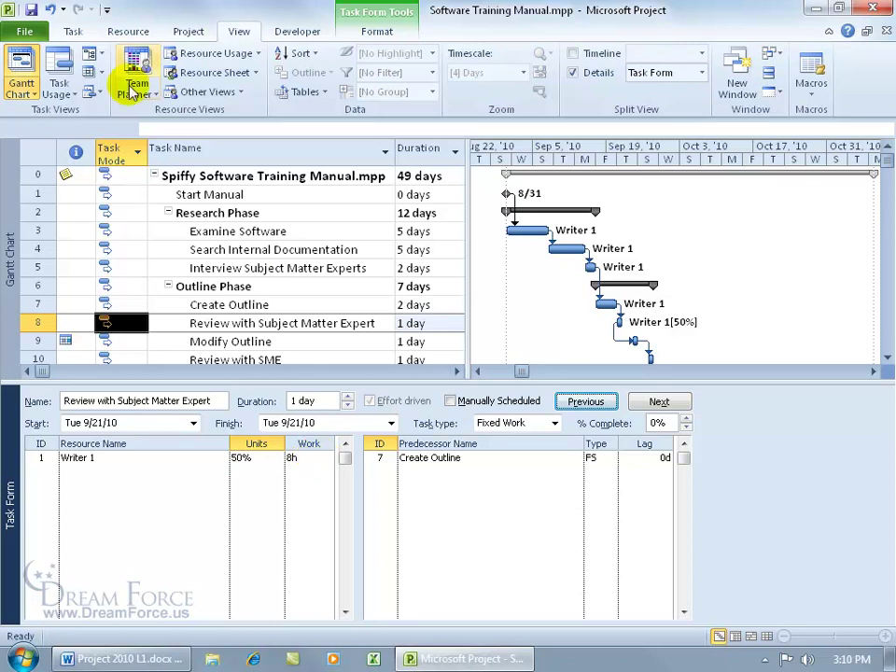
pyautogui.click(51, 10)
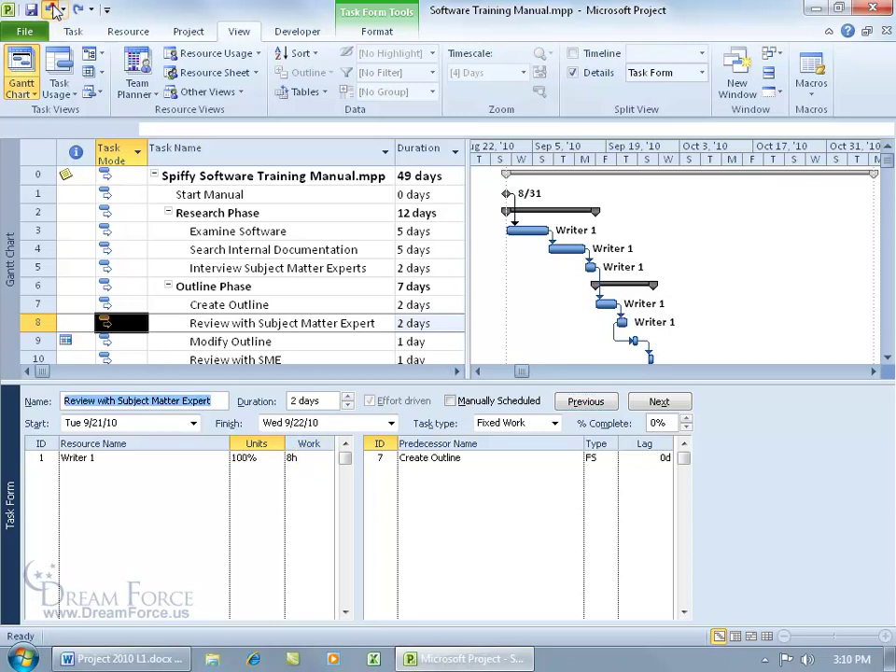
pyautogui.click(52, 10)
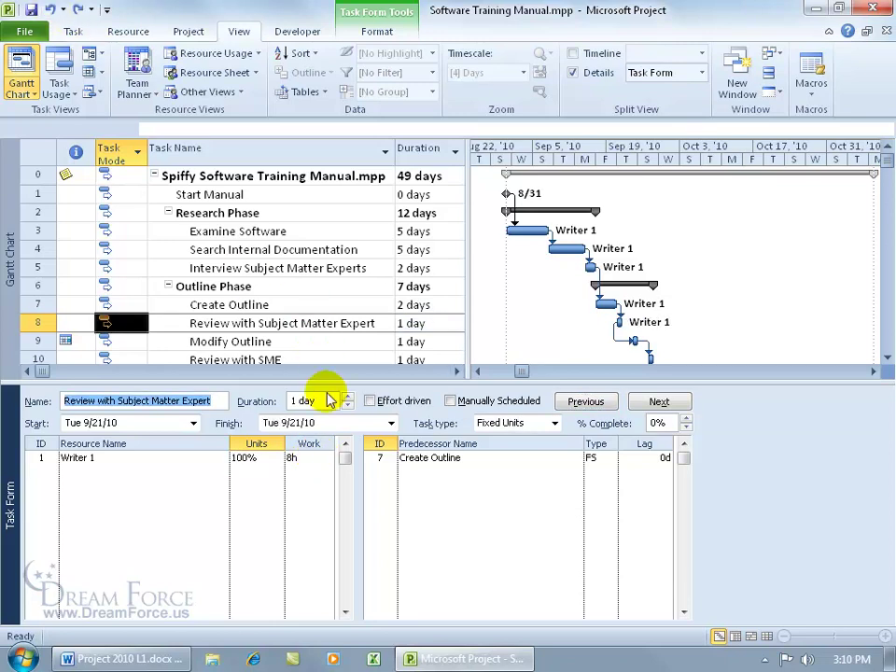
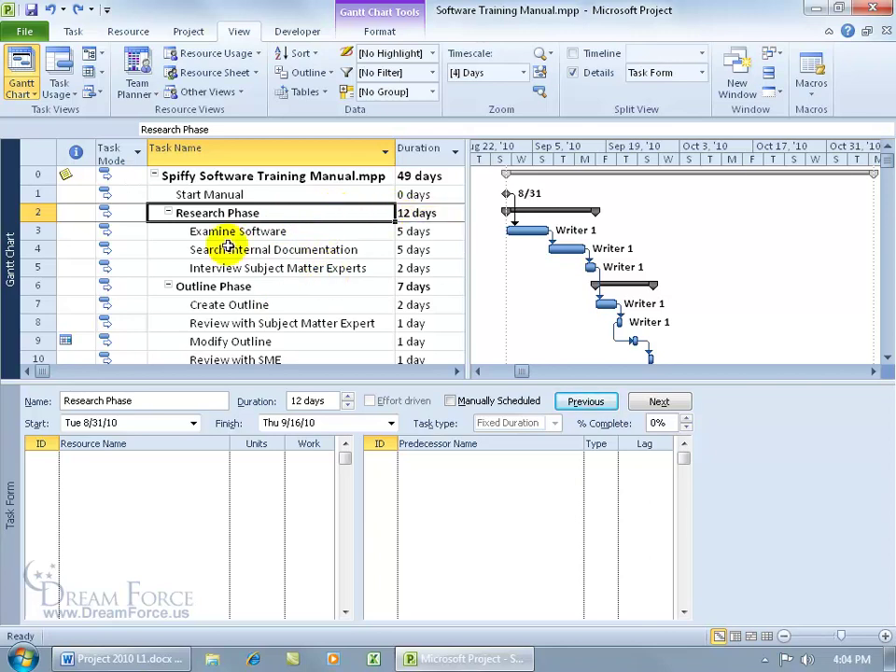
# Step: Change the task mode of the Research Phase summary task to Manually Scheduled
pyautogui.click(116, 212)
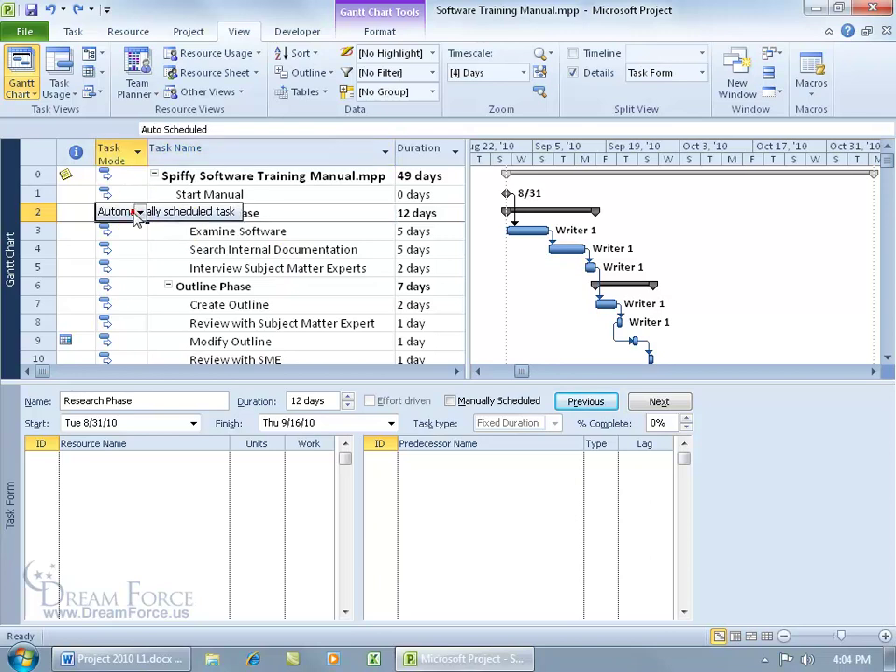
pyautogui.click(136, 212)
pyautogui.click(138, 213)
pyautogui.click(135, 229)
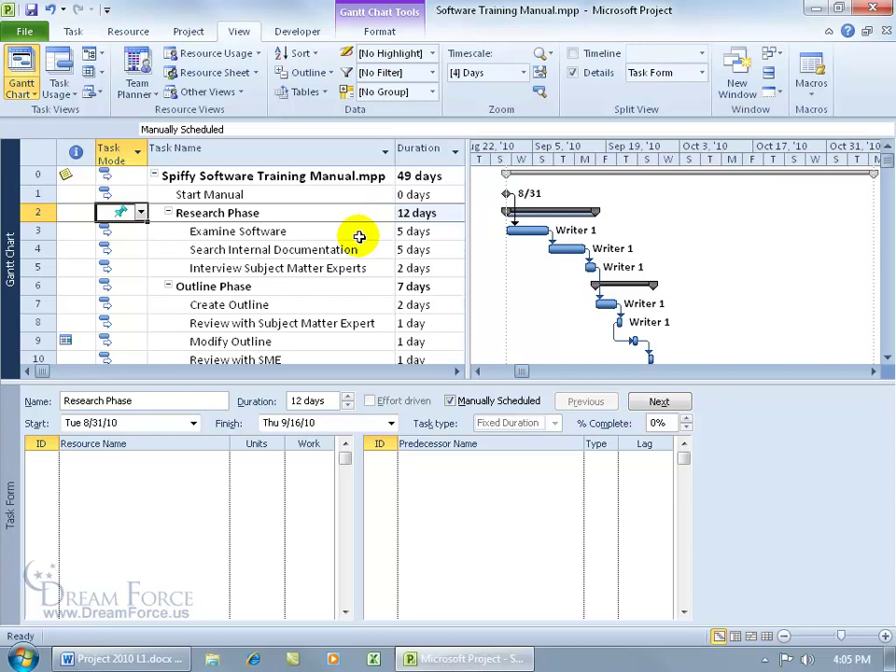
# Step: Reduce the duration of the manually scheduled Research Phase summary task to 10 days
pyautogui.click(455, 218)
pyautogui.click(457, 217)
pyautogui.click(456, 218)
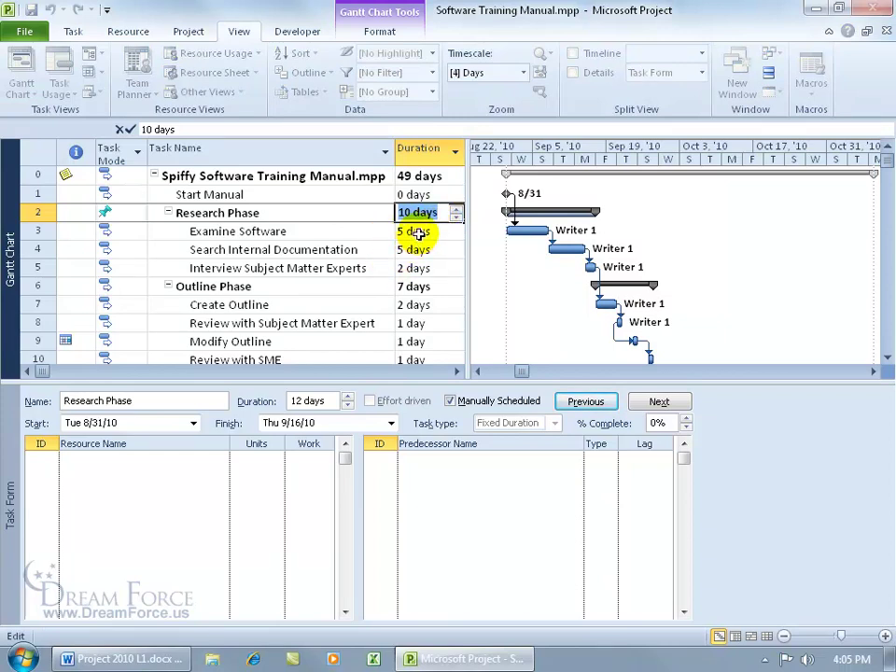
pyautogui.click(366, 251)
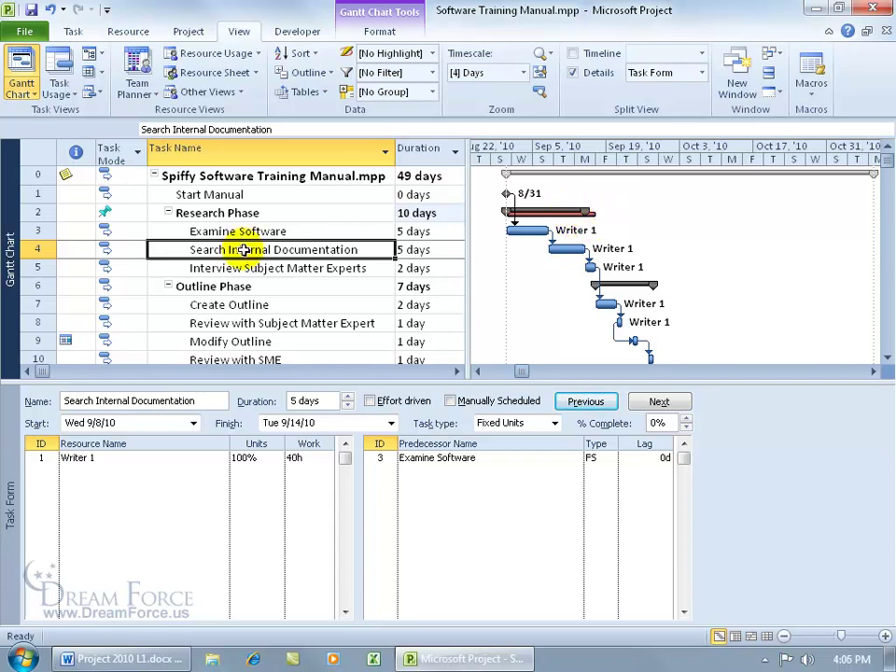
# Step: Set the three Research Phase subtasks, Examine Software through Interview Subject Matter Experts, to Manually Scheduled
pyautogui.click(124, 231)
pyautogui.click(141, 231)
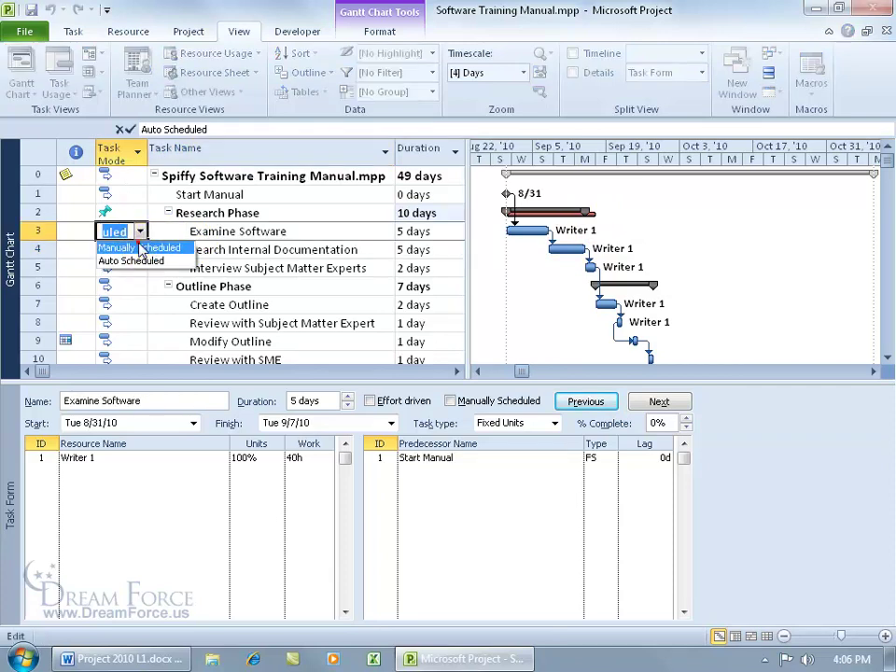
pyautogui.click(138, 247)
pyautogui.click(135, 250)
pyautogui.click(140, 251)
pyautogui.click(138, 267)
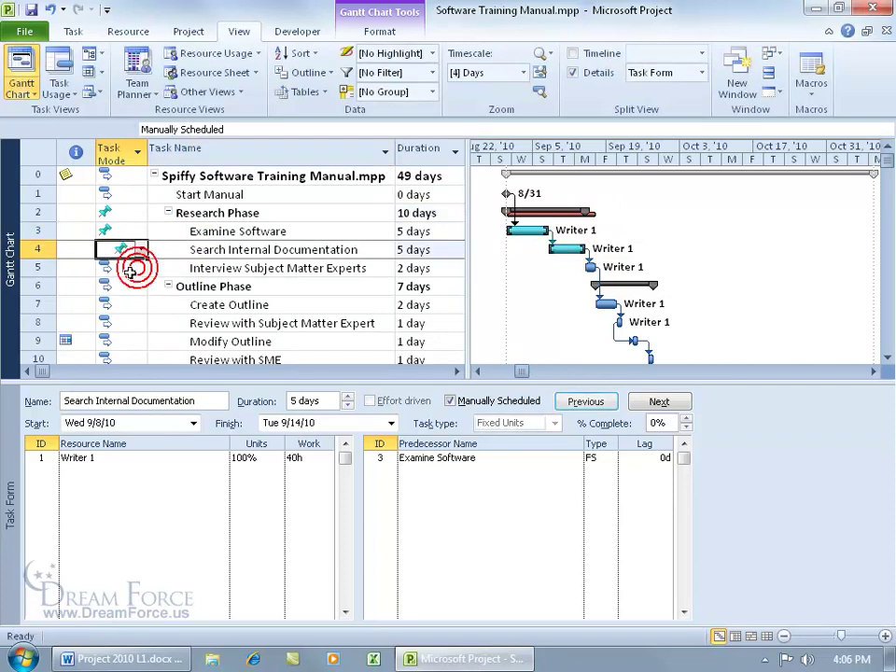
pyautogui.click(135, 268)
pyautogui.click(141, 268)
pyautogui.click(133, 284)
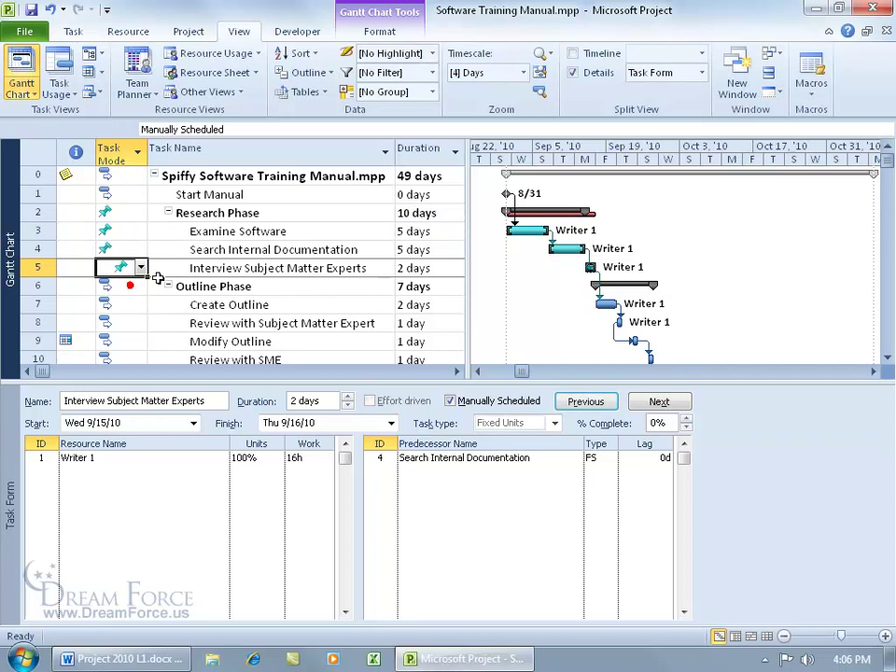
# Step: Increase the duration of Search Internal Documentation to 11 days
pyautogui.click(248, 248)
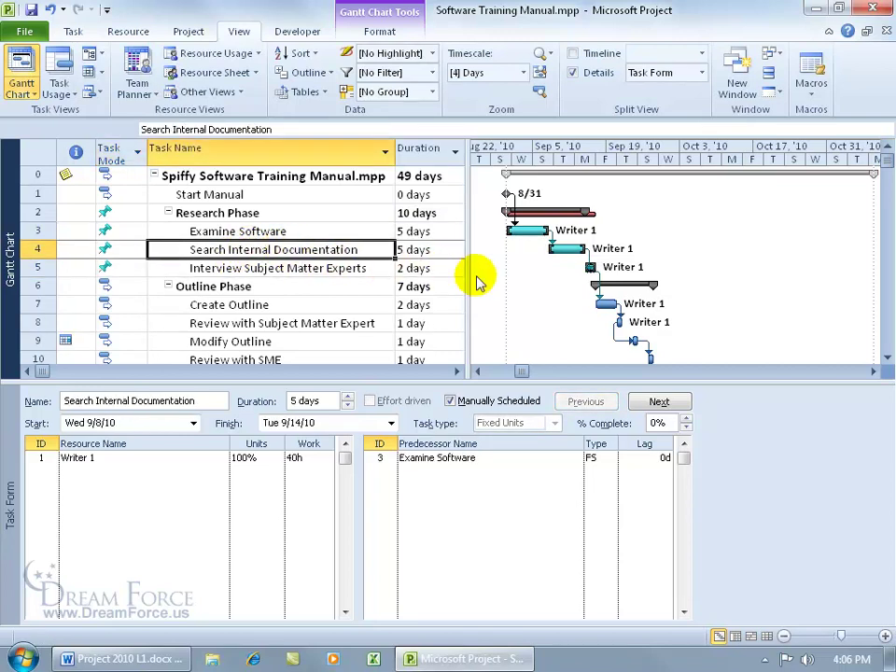
pyautogui.click(446, 249)
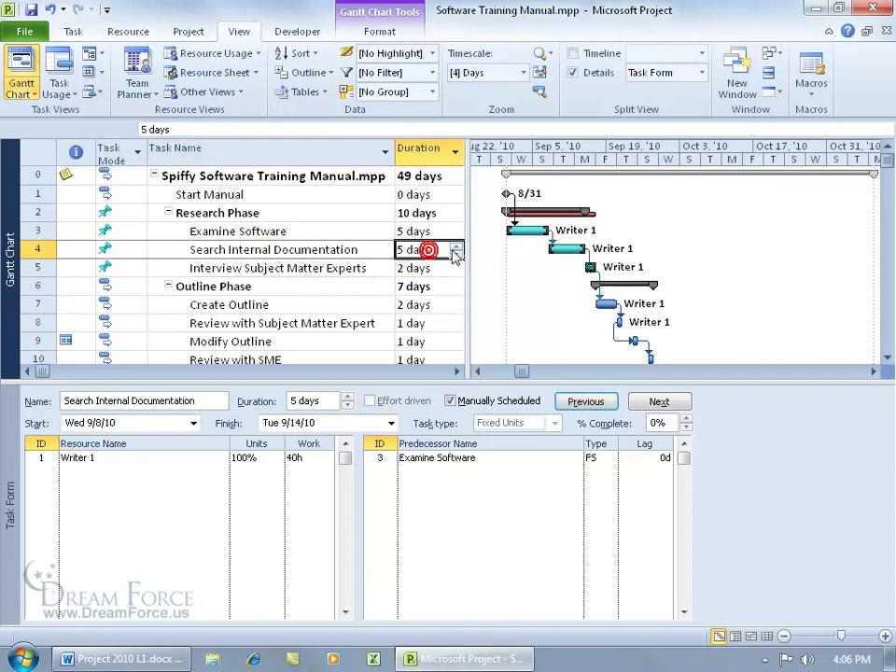
pyautogui.click(456, 246)
pyautogui.click(456, 245)
pyautogui.click(456, 246)
pyautogui.click(456, 245)
pyautogui.click(456, 246)
pyautogui.click(457, 245)
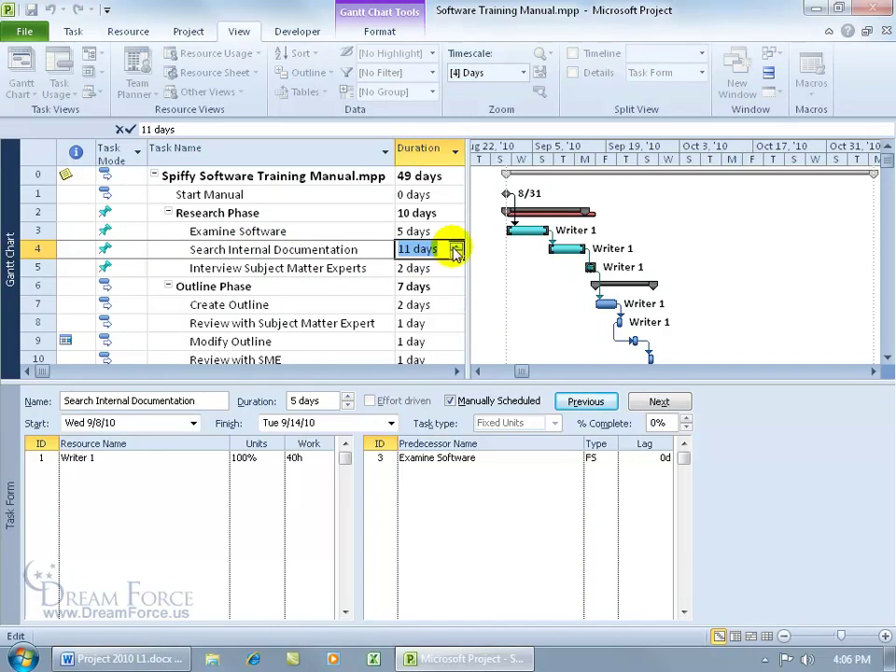
pyautogui.press('Return')
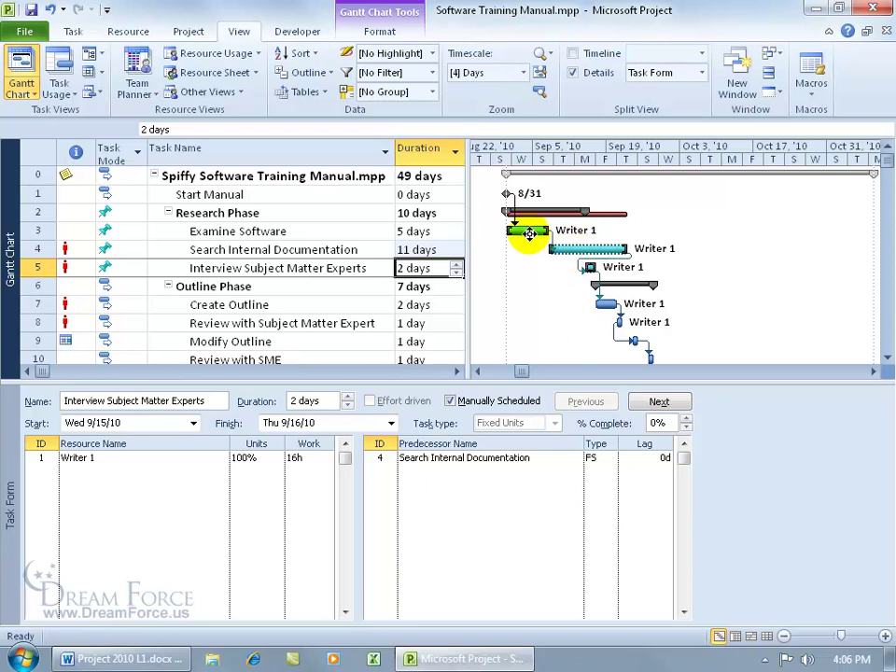
# Step: Undo the duration change on Search Internal Documentation and the manual scheduling of the three Research Phase subtasks
pyautogui.moveTo(608, 246)
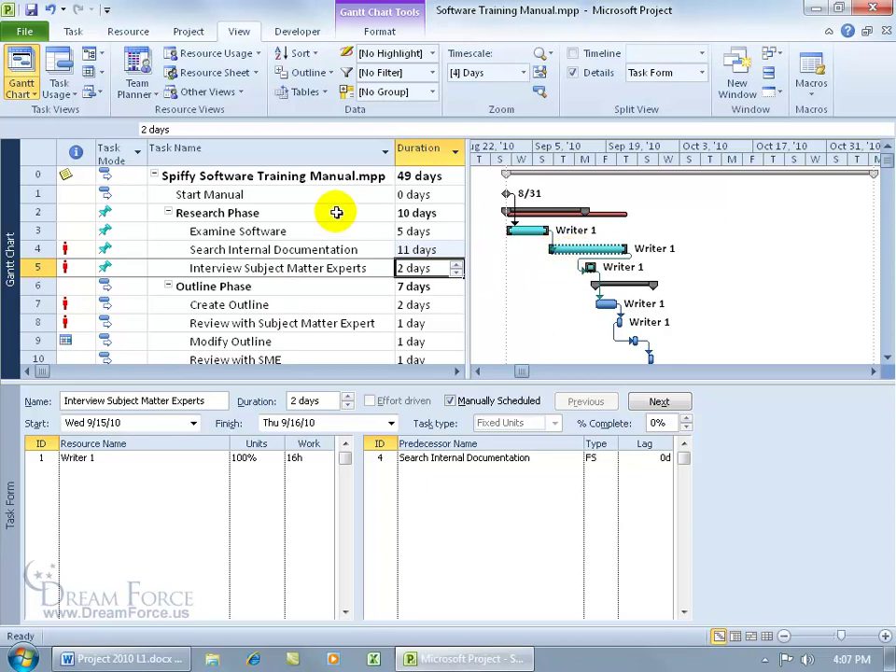
pyautogui.click(50, 9)
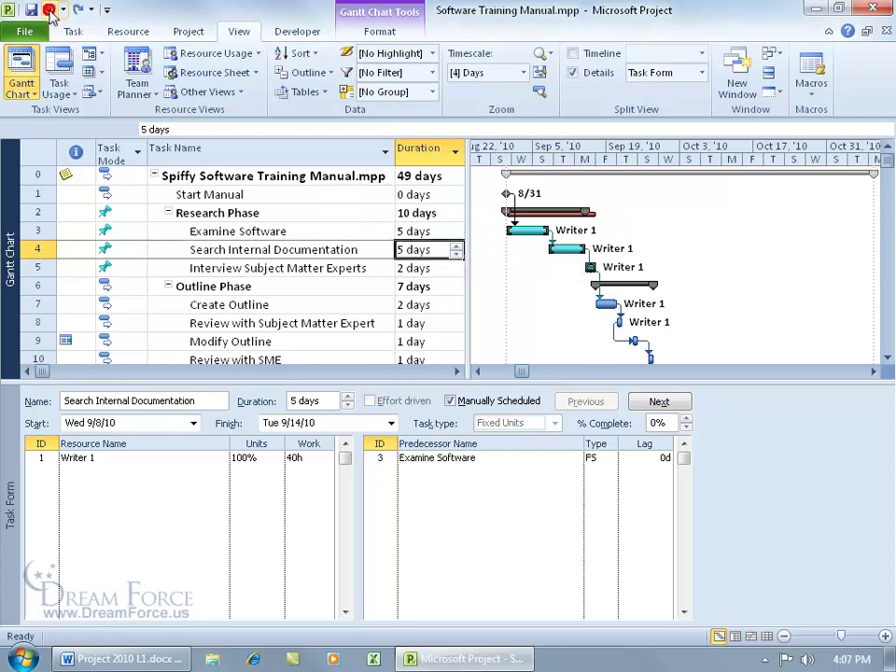
pyautogui.click(49, 9)
pyautogui.click(49, 9)
pyautogui.click(49, 10)
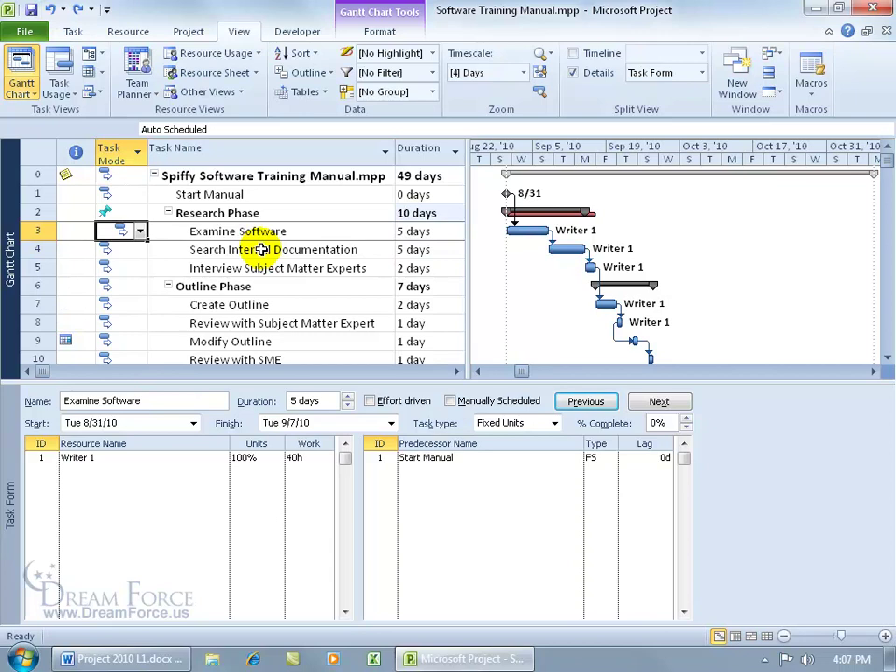
# Step: Change the task mode of the Research Phase summary task back to Auto Scheduled
pyautogui.click(131, 212)
pyautogui.click(139, 213)
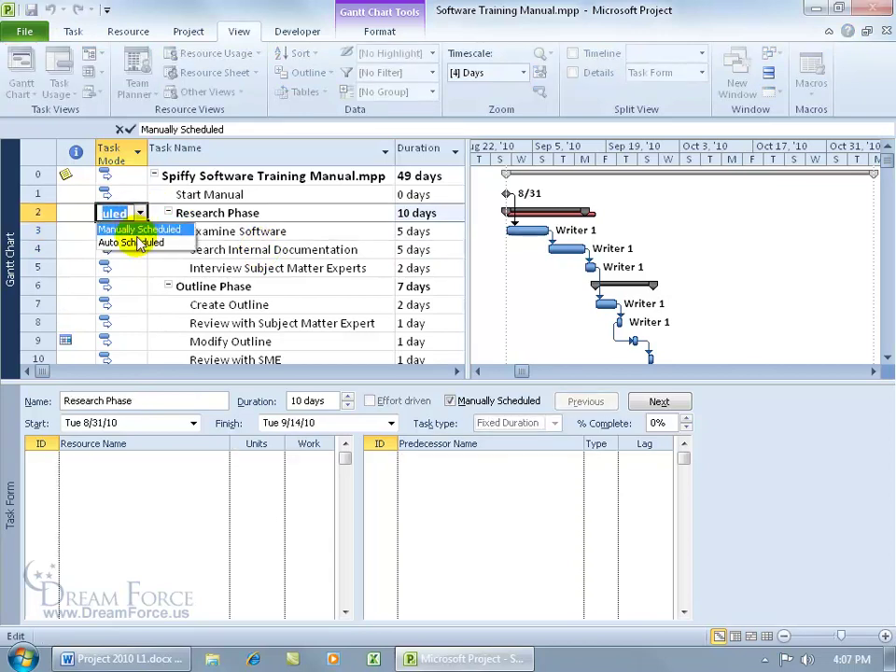
pyautogui.click(138, 241)
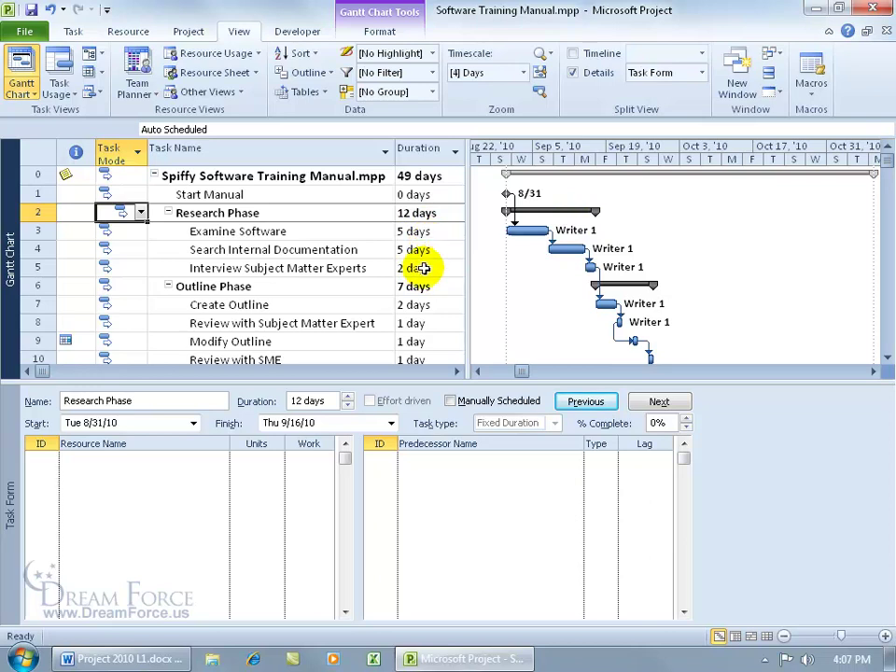
# Step: Reduce the auto-scheduled Research Phase summary task's duration to 11 days, and undo the change
pyautogui.click(438, 214)
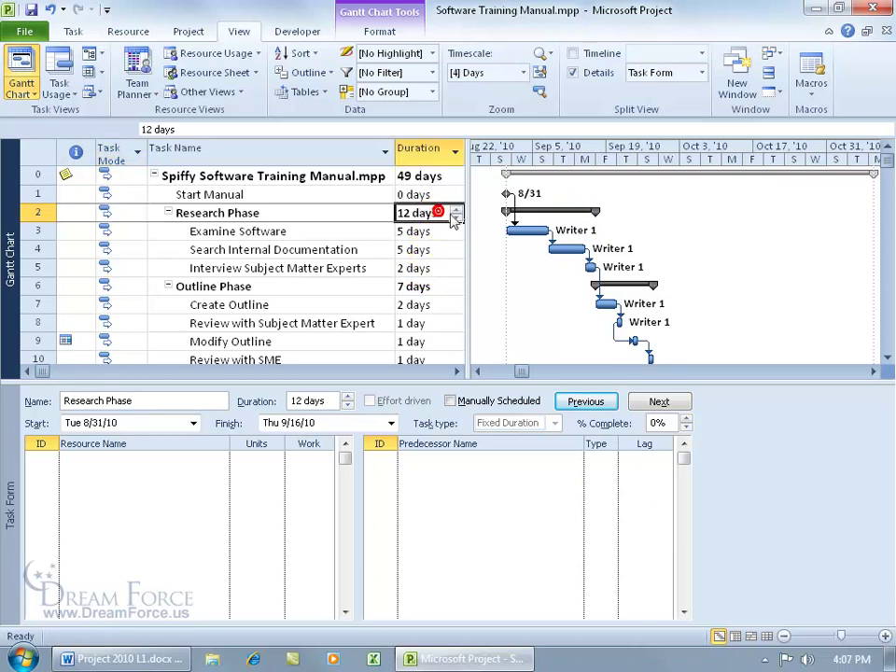
pyautogui.click(457, 218)
pyautogui.click(366, 234)
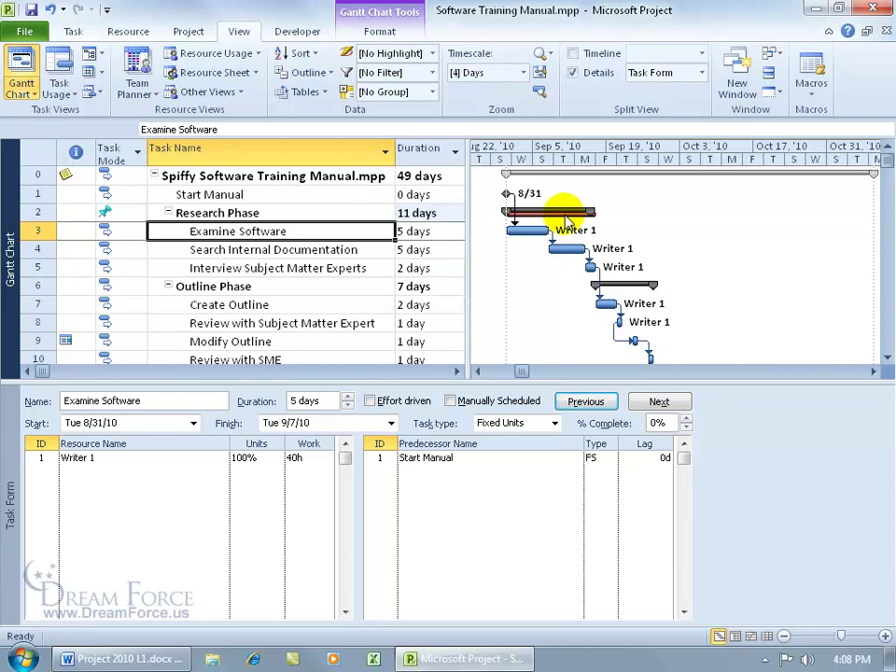
pyautogui.click(49, 10)
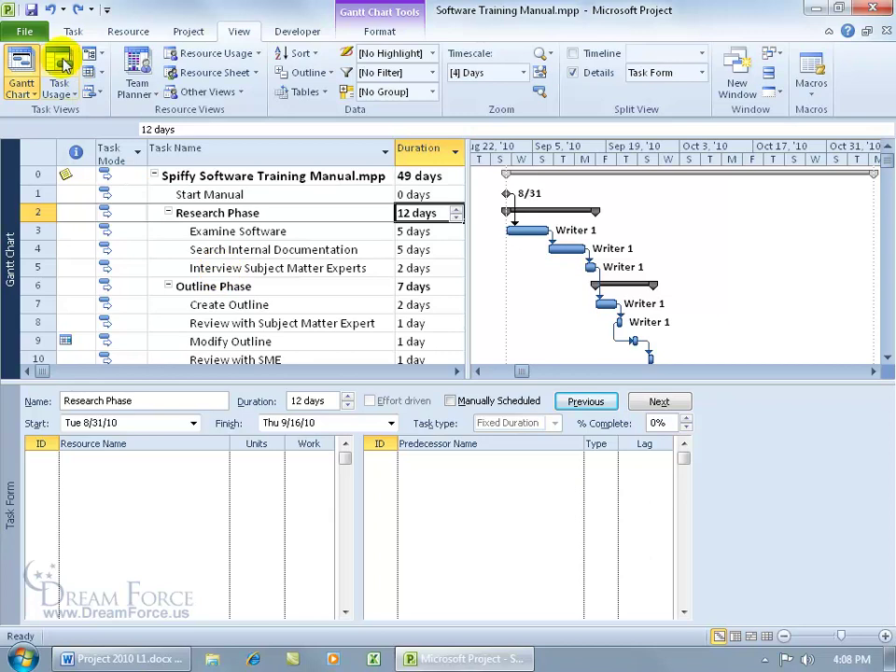
# Step: Open the Schedule settings in Project Options and examine the scheduling mode choices for newly created tasks
pyautogui.click(28, 31)
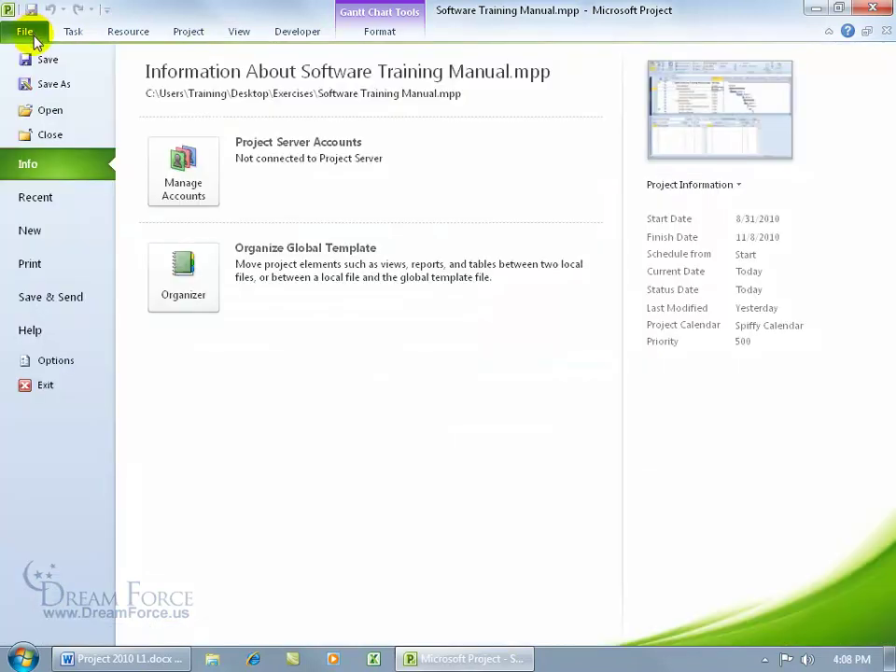
pyautogui.click(54, 360)
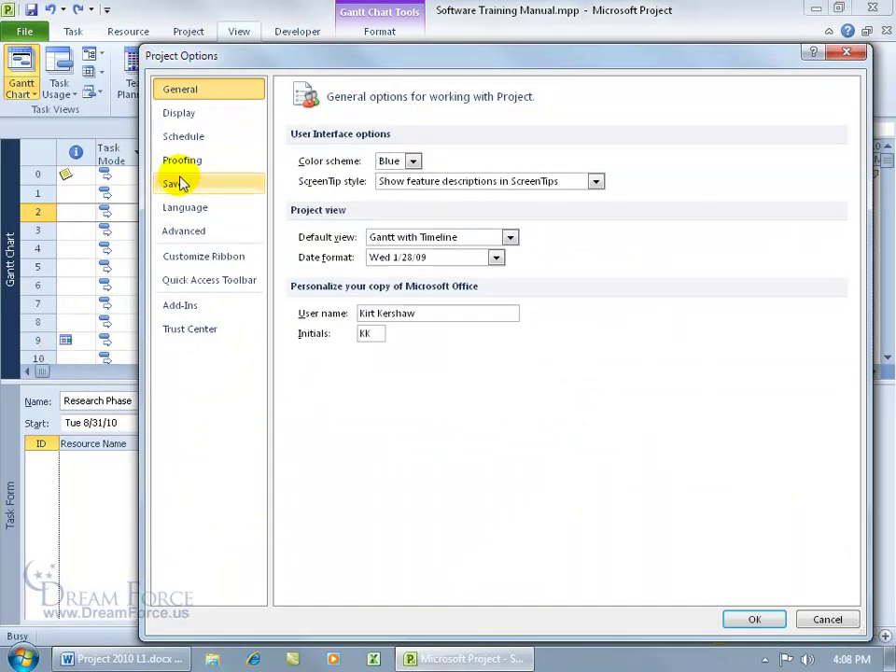
pyautogui.click(189, 141)
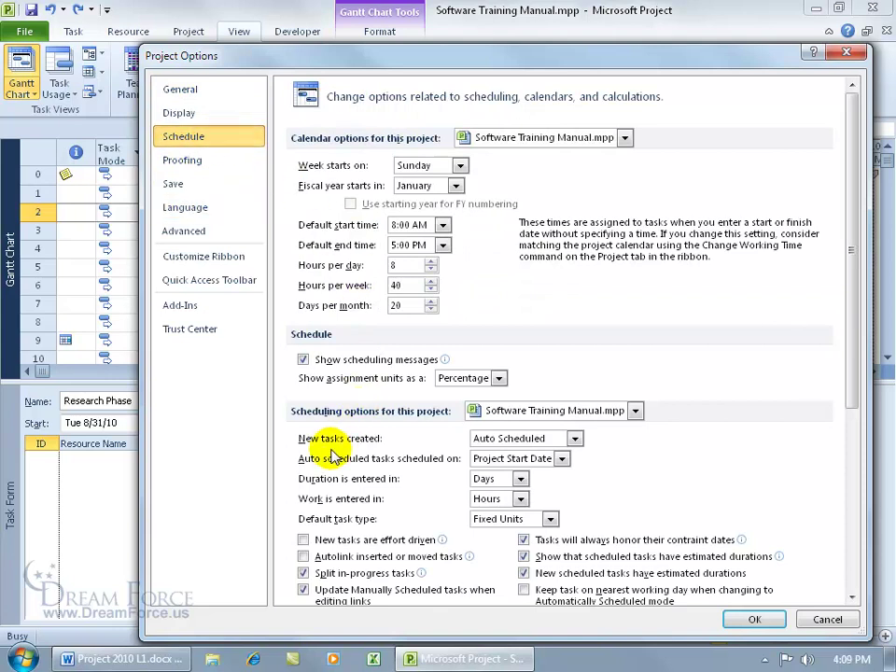
pyautogui.click(575, 440)
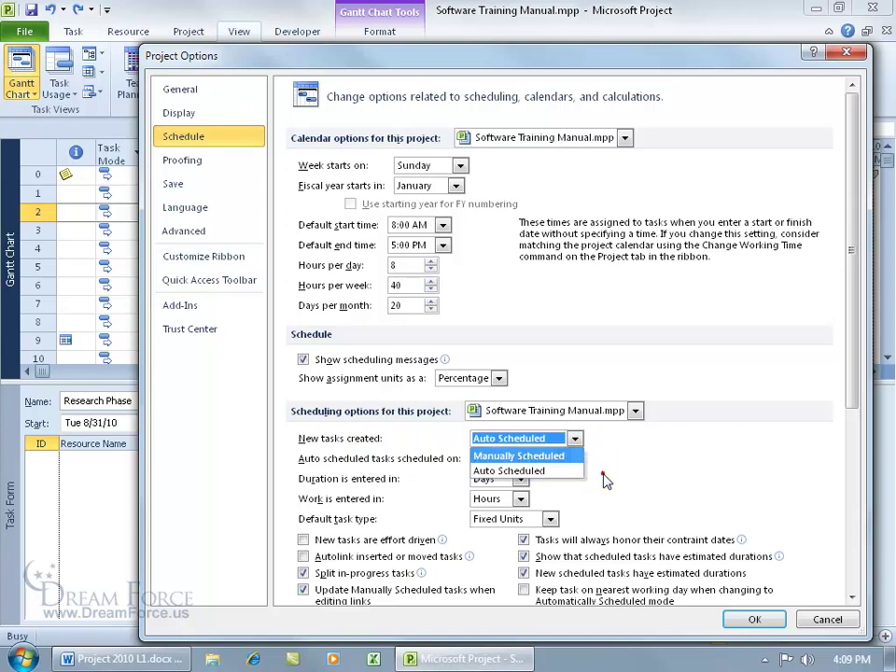
pyautogui.click(688, 488)
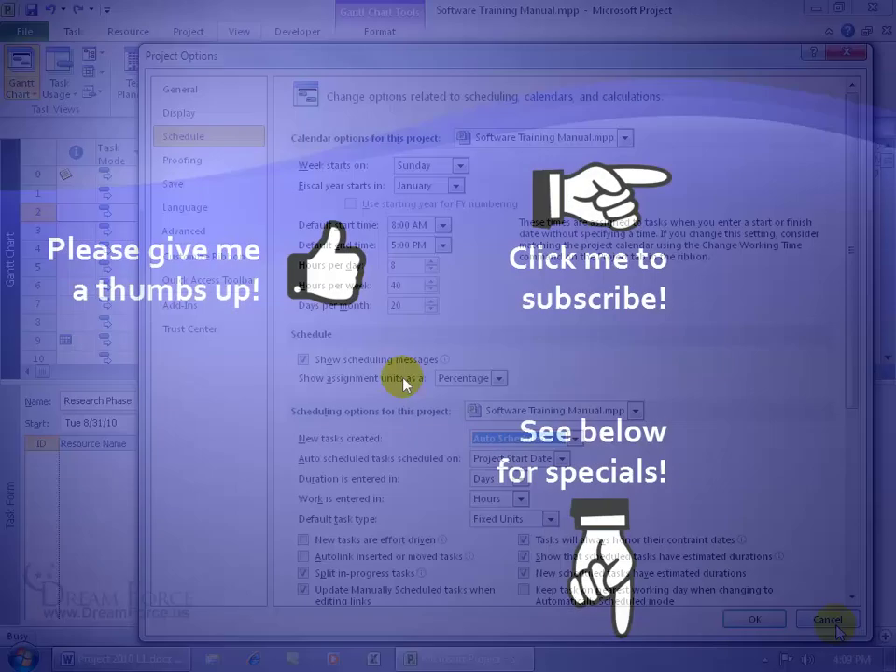